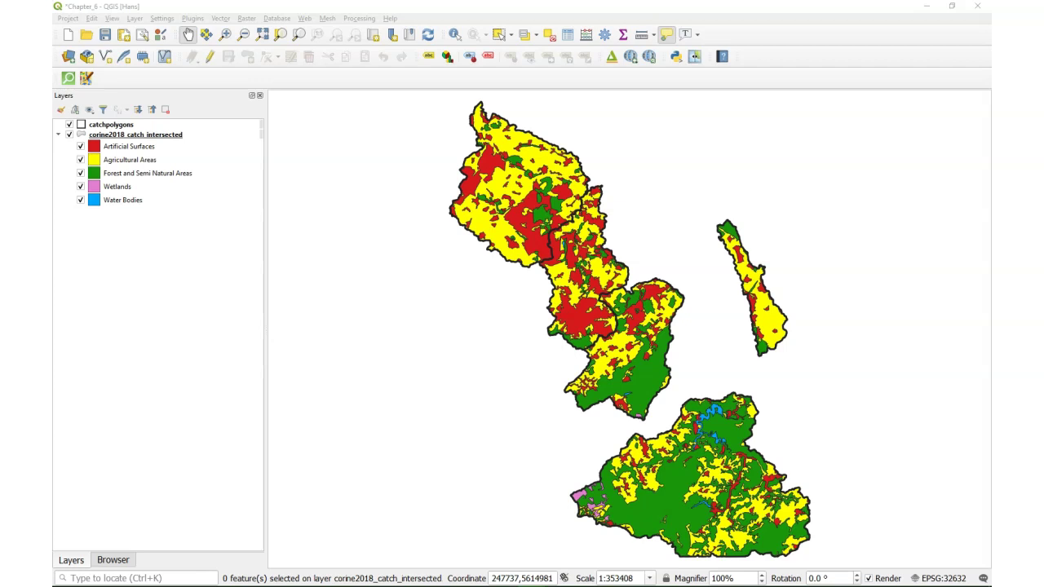
# - Enable the Data Plotly 3.7.1 plugin in the plugin manager and close the manager
pyautogui.click(192, 18)
pyautogui.click(209, 31)
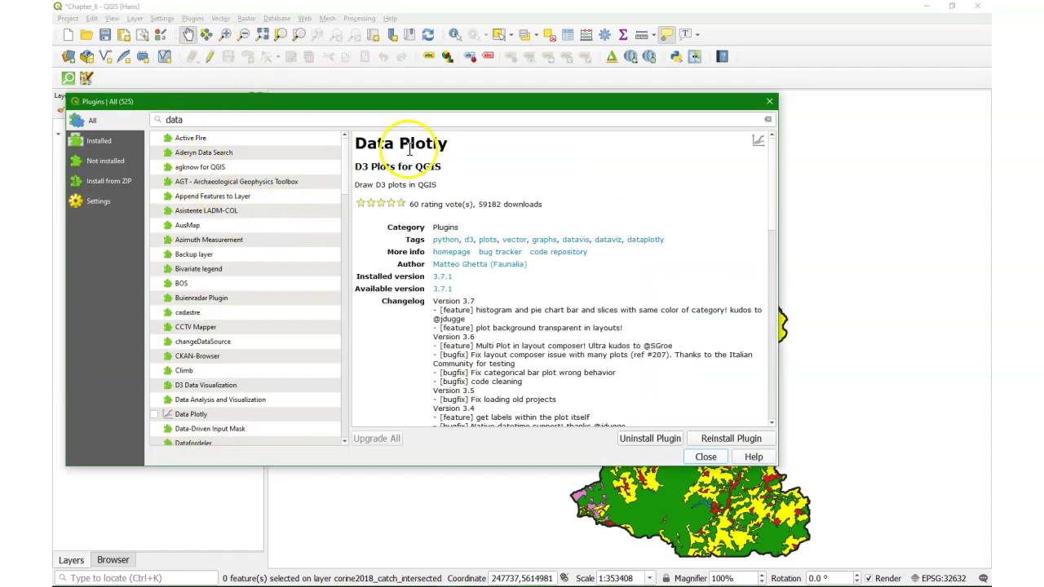
pyautogui.click(154, 413)
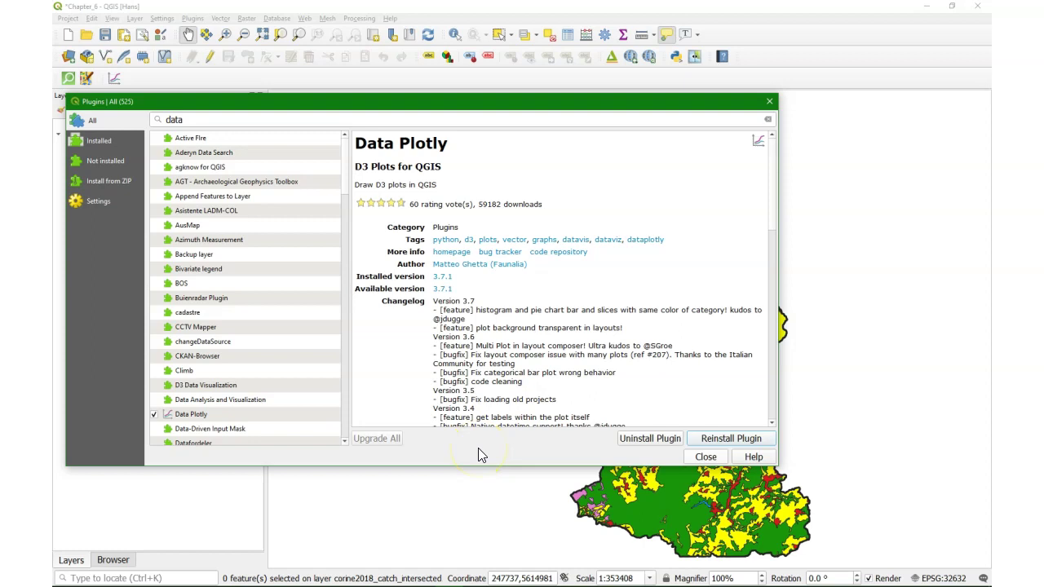
pyautogui.tripleClick(481, 309)
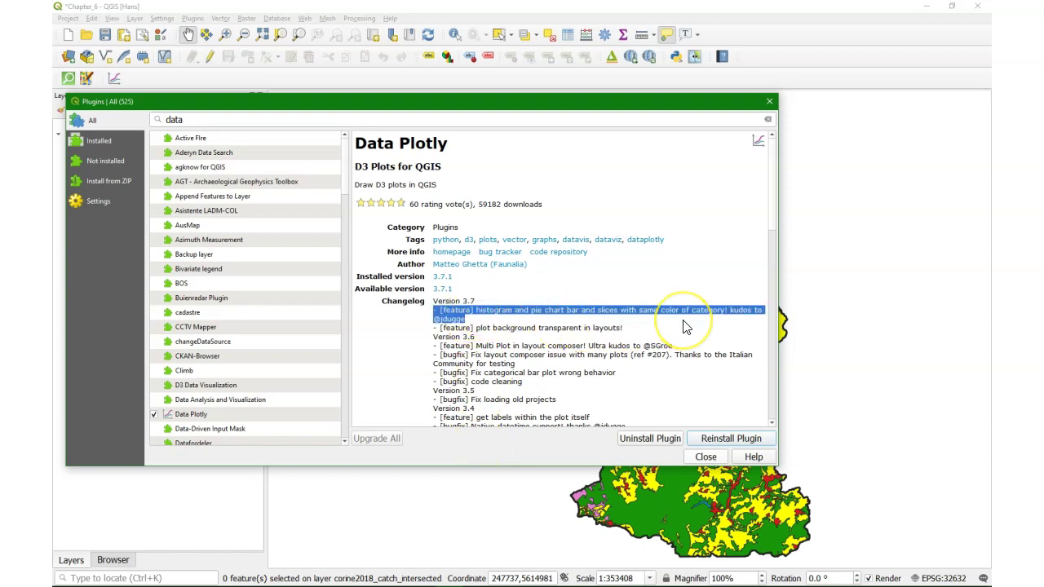
pyautogui.click(705, 458)
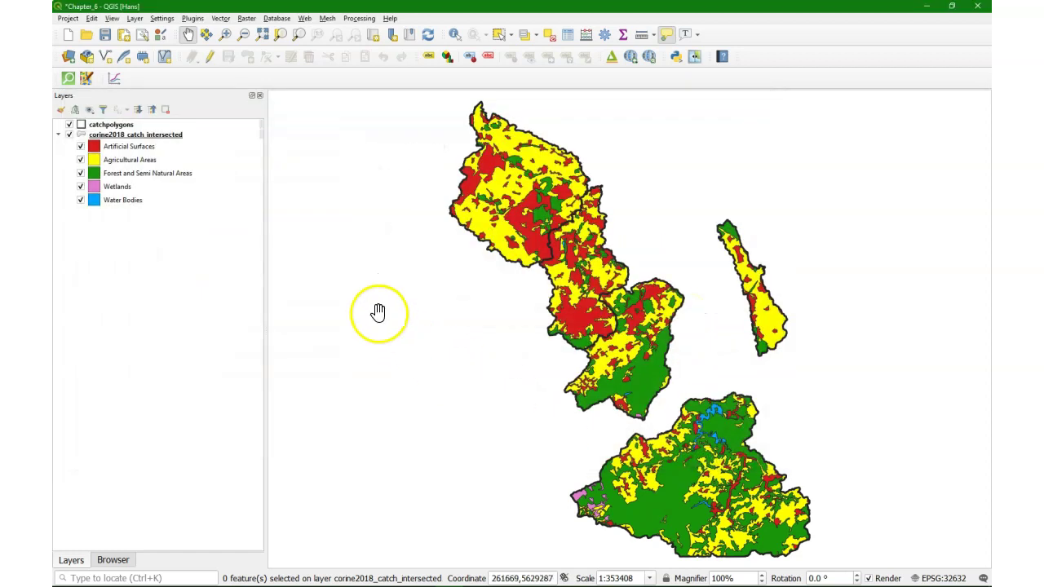
pyautogui.click(130, 135)
pyautogui.rightClick(131, 136)
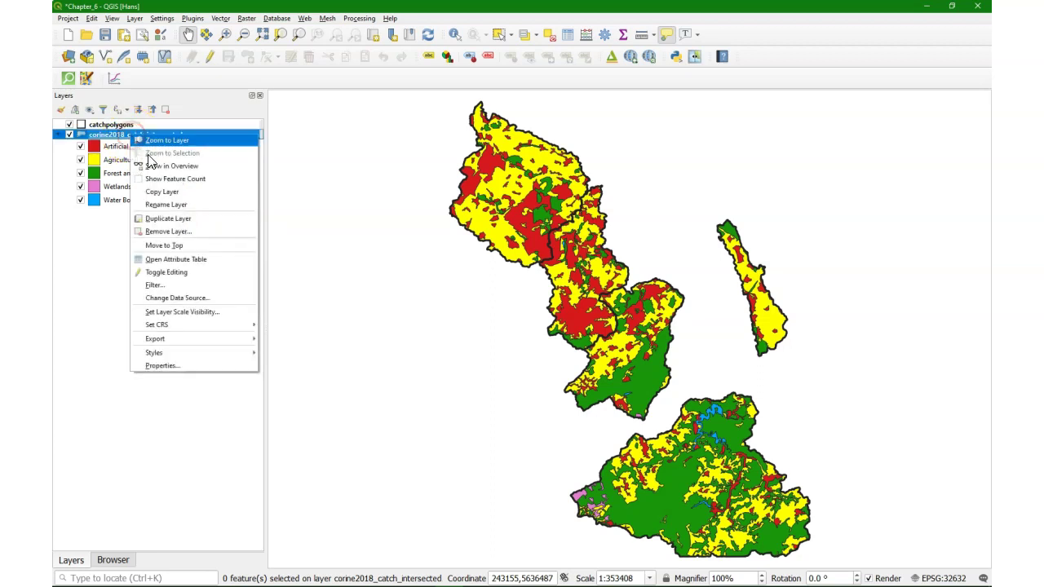
pyautogui.click(192, 258)
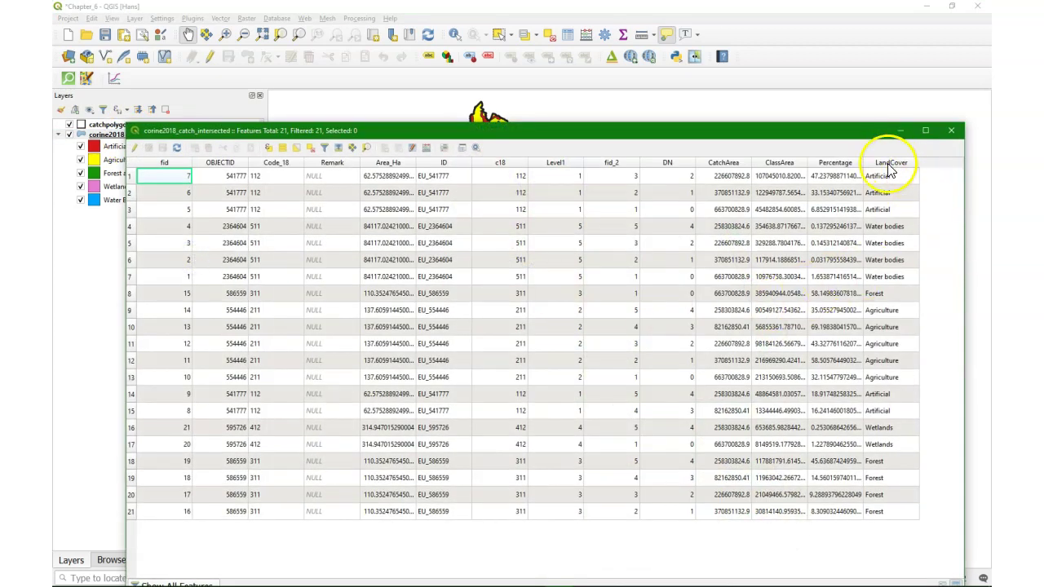
pyautogui.click(954, 130)
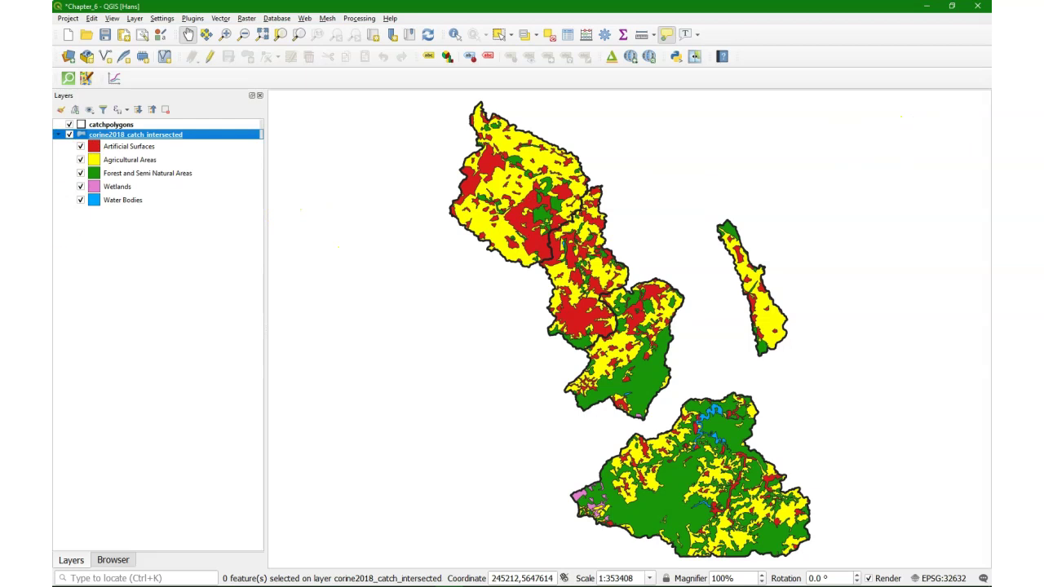
# - Copy the Artificial Surfaces legend fill's hex colour code into the notes
pyautogui.doubleClick(94, 148)
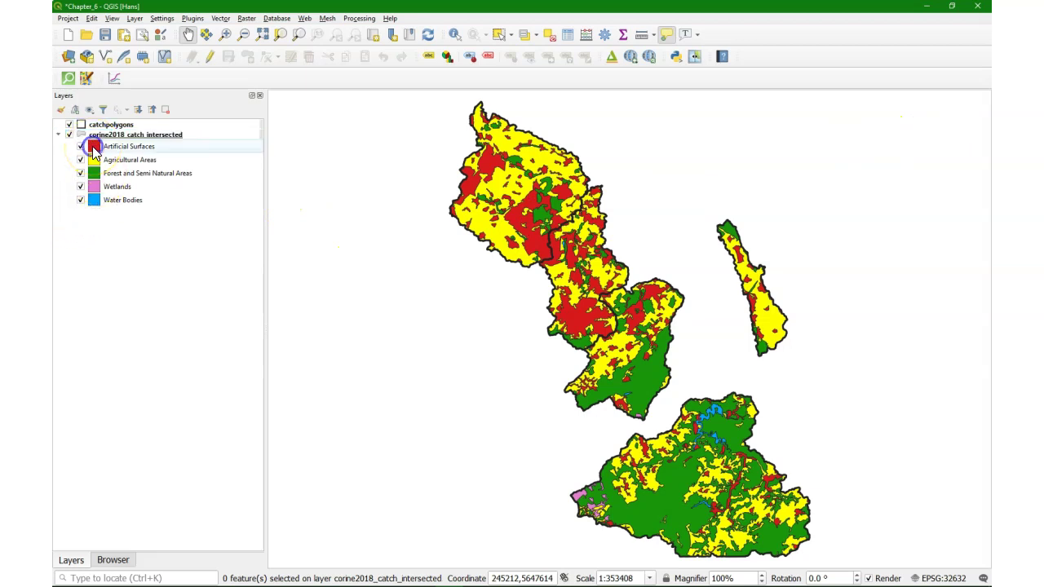
pyautogui.click(499, 326)
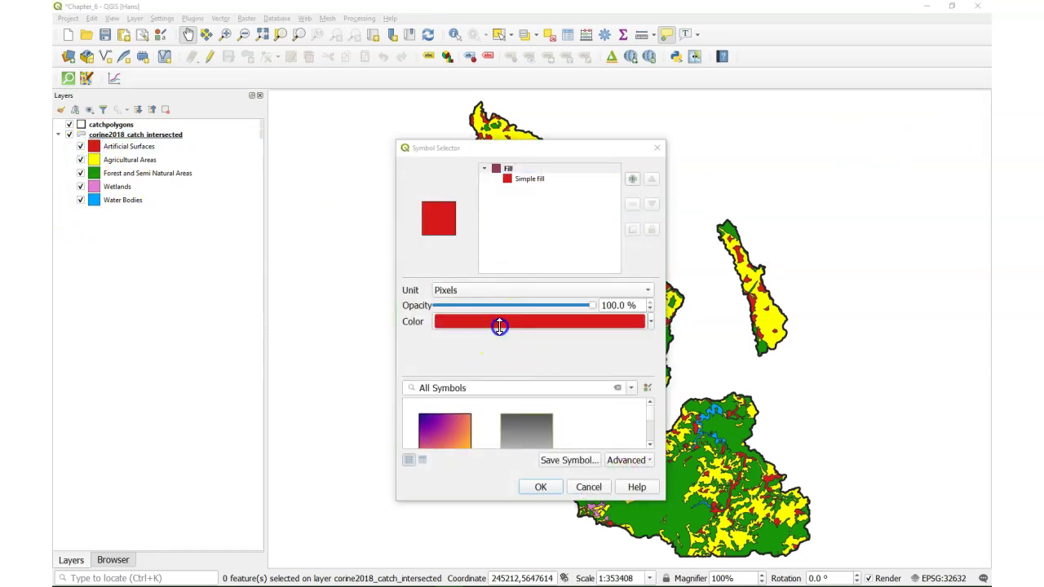
pyautogui.moveTo(611, 529); pyautogui.dragTo(553, 523)
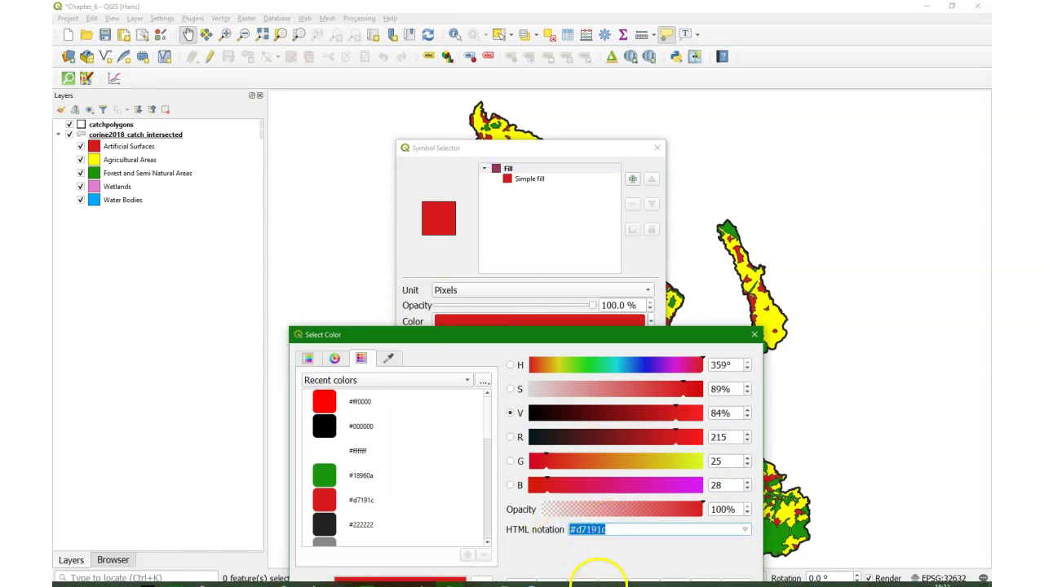
pyautogui.click(531, 576)
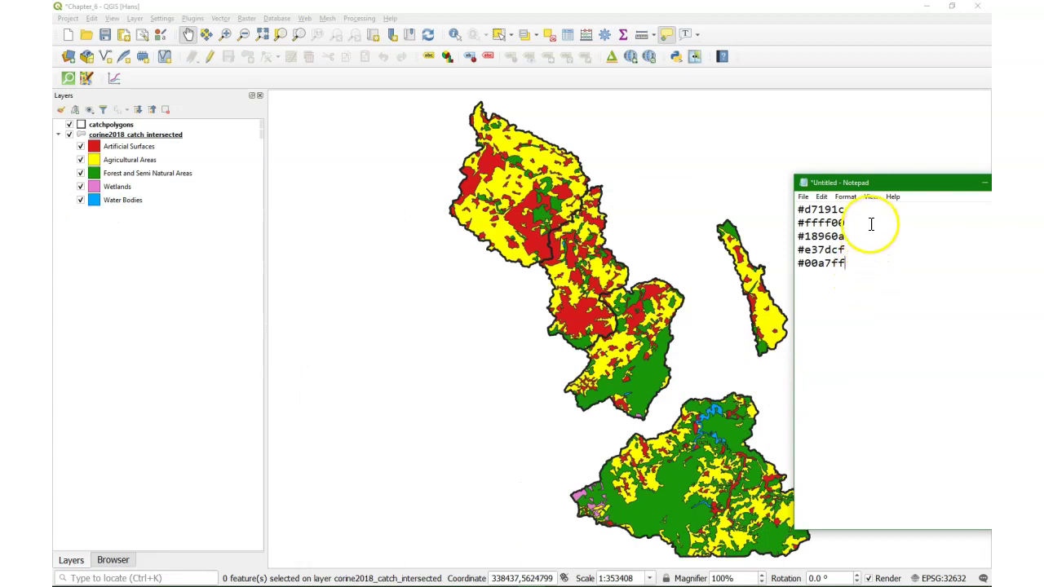
# - Select the corine2018_catch_intersected layer and open the DataPlotly plotting panel
pyautogui.click(984, 183)
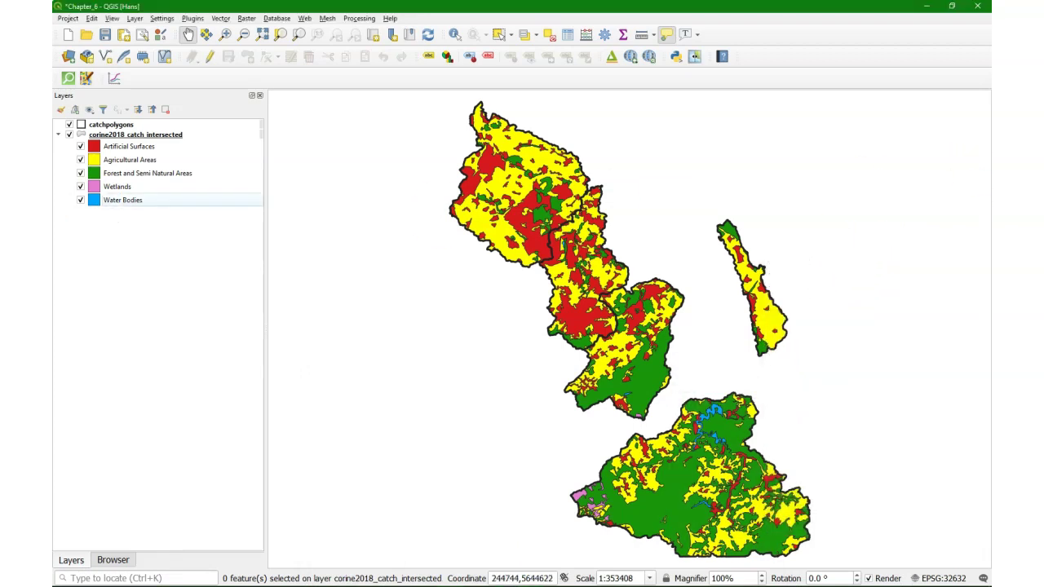
pyautogui.click(134, 135)
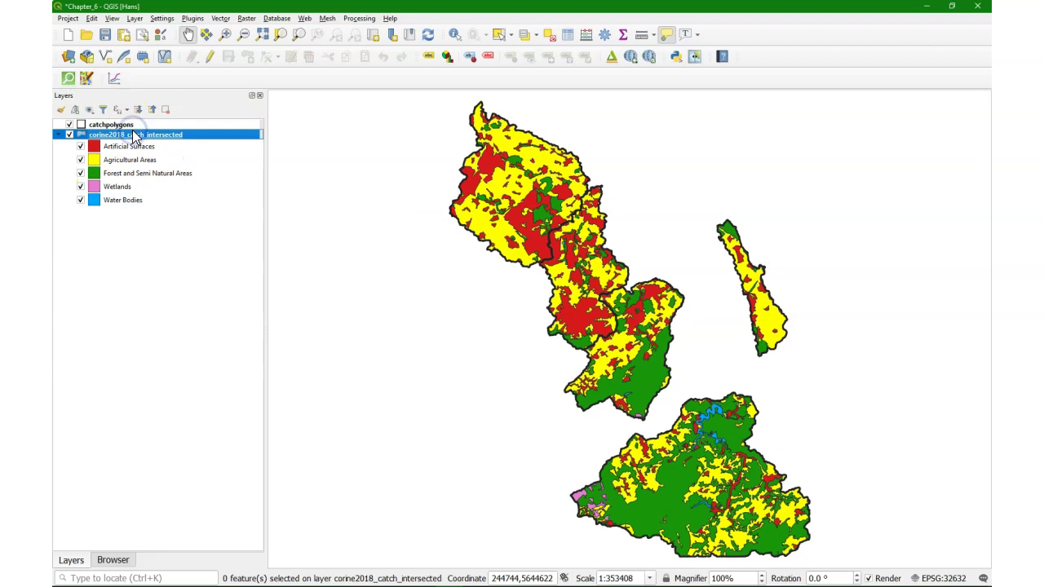
pyautogui.click(114, 77)
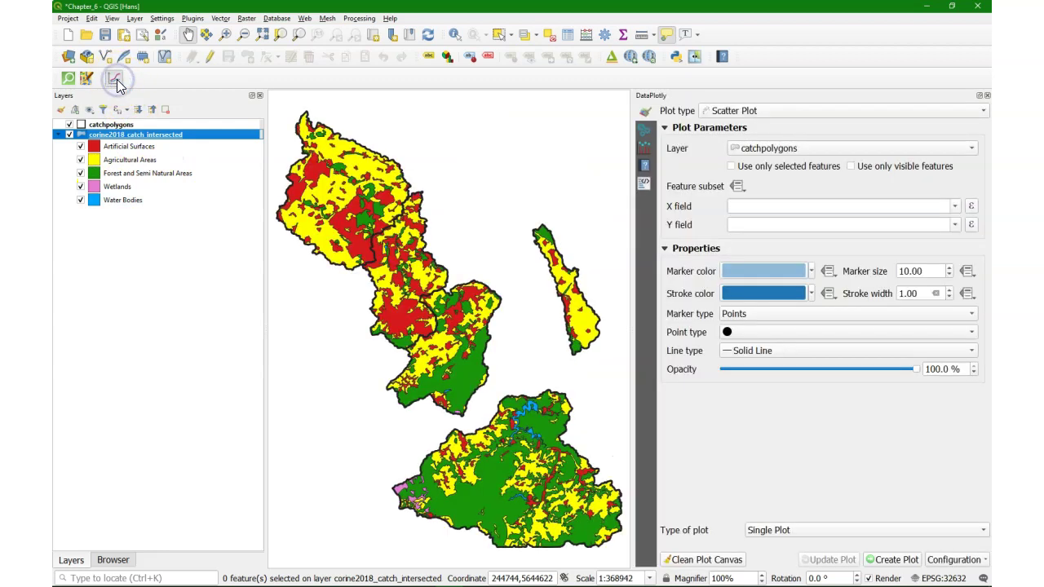
# - Make the plot a Pie Chart of corine2018_catch_intersected and open the feature subset expression editor
pyautogui.click(744, 112)
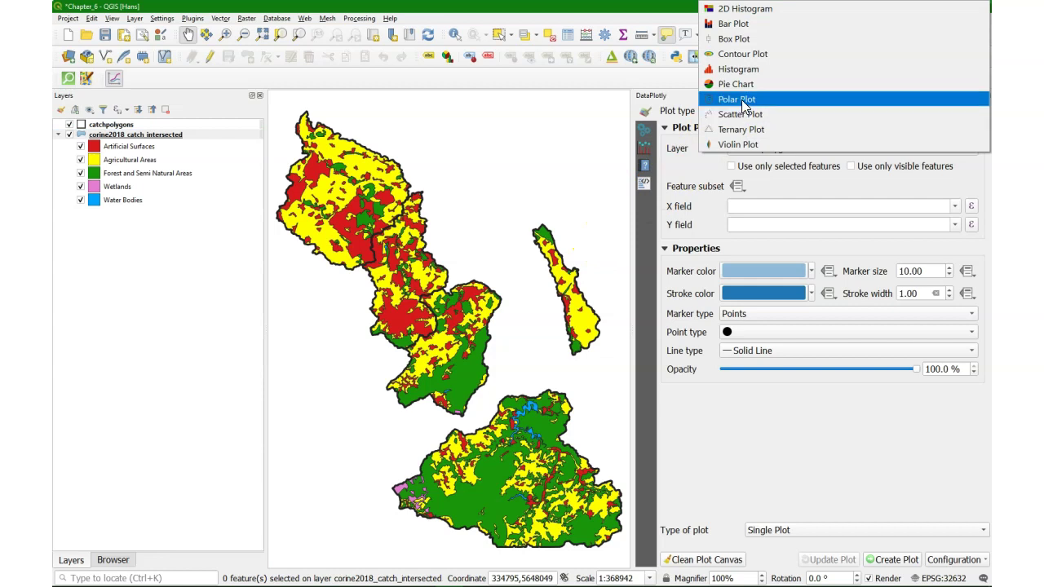
pyautogui.click(732, 90)
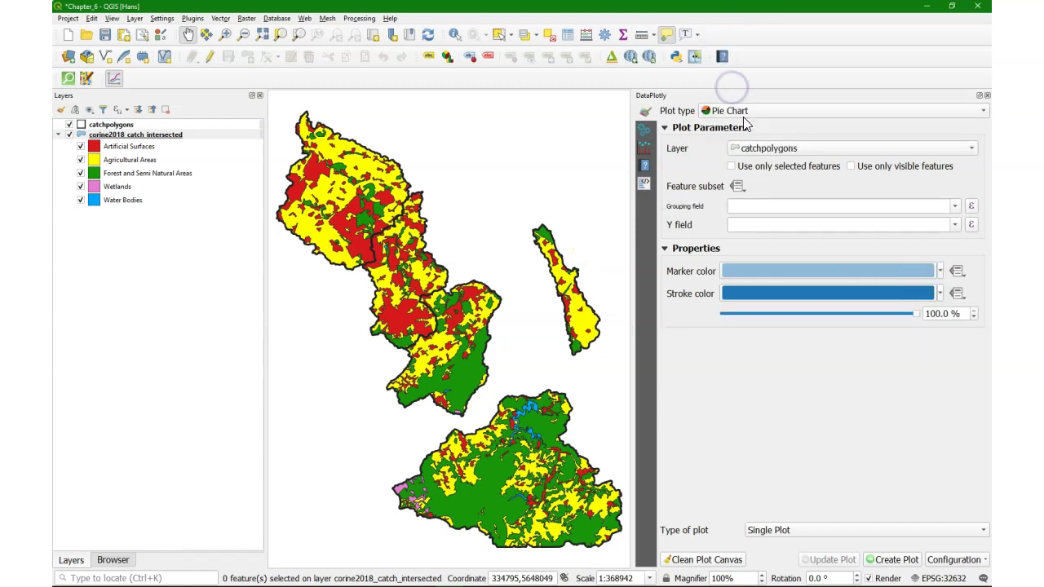
pyautogui.click(781, 153)
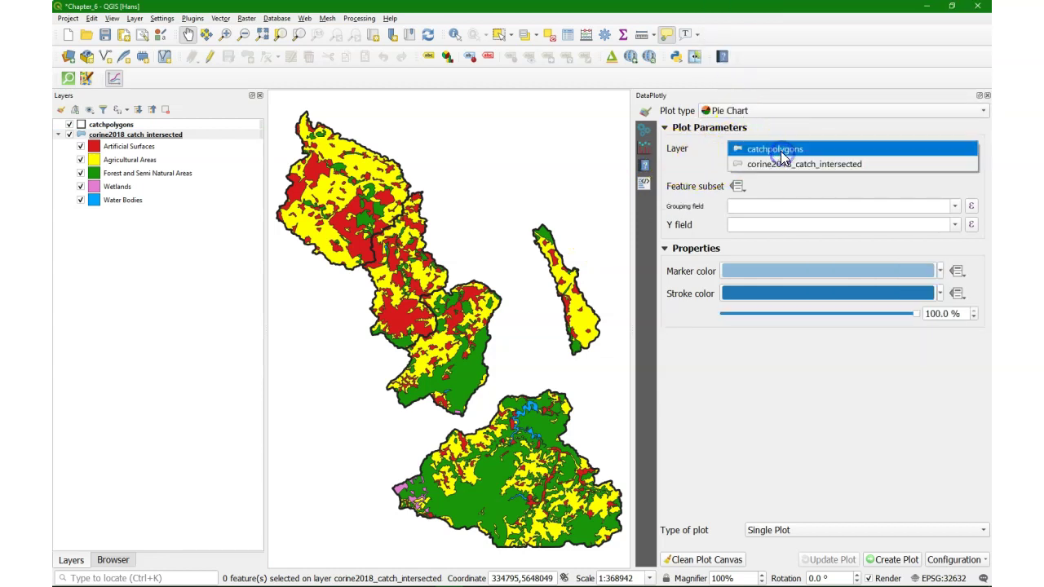
pyautogui.click(779, 163)
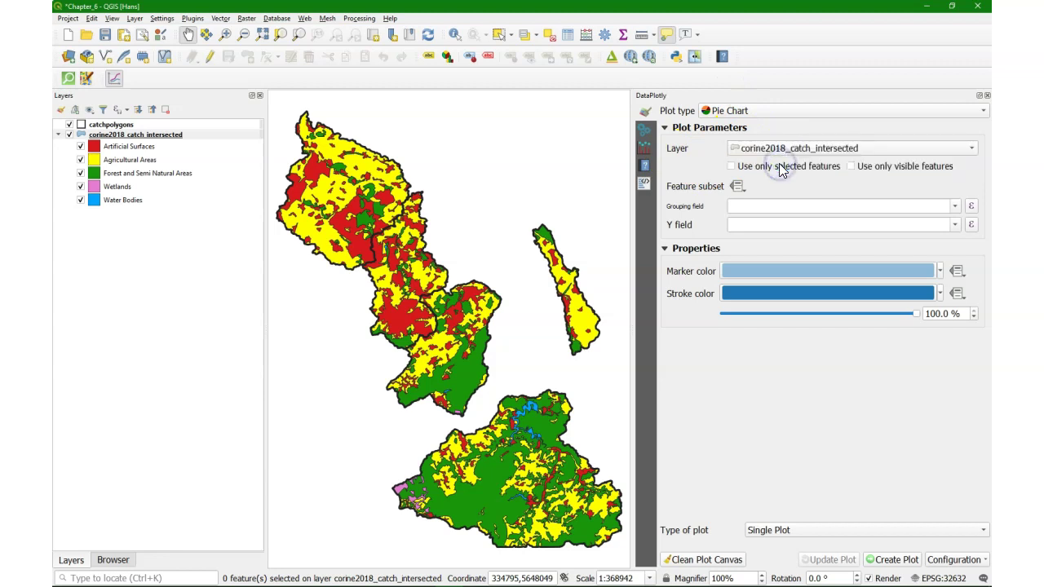
pyautogui.click(736, 186)
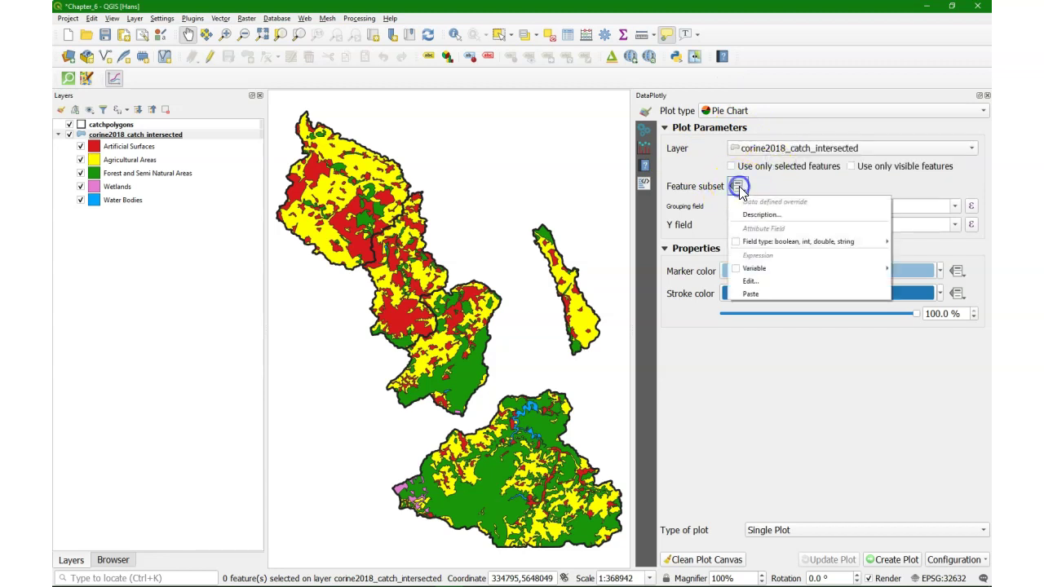
pyautogui.click(765, 281)
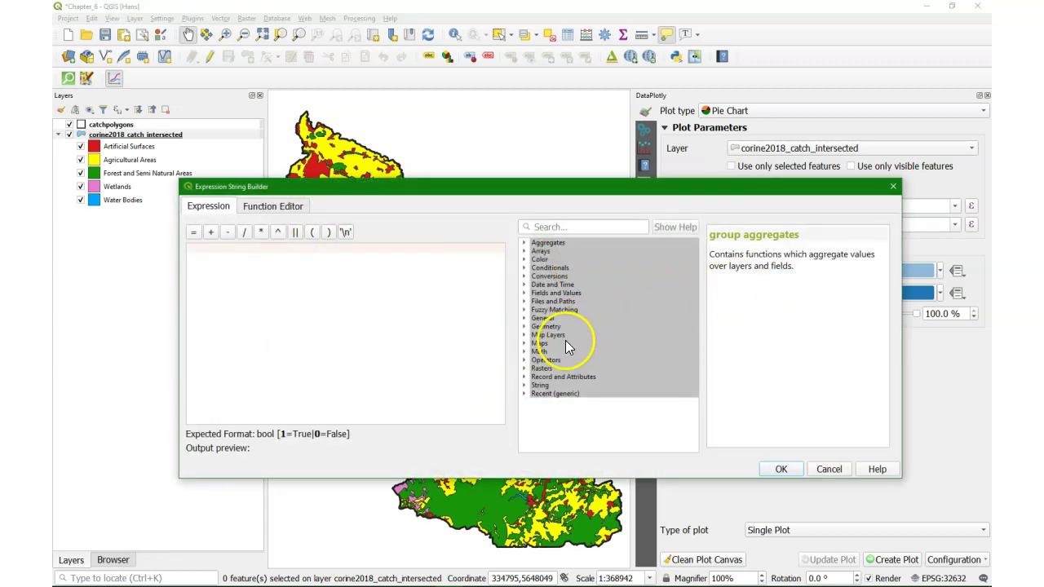
# - Set the feature subset expression to "DN" = 0 and apply it
pyautogui.doubleClick(555, 292)
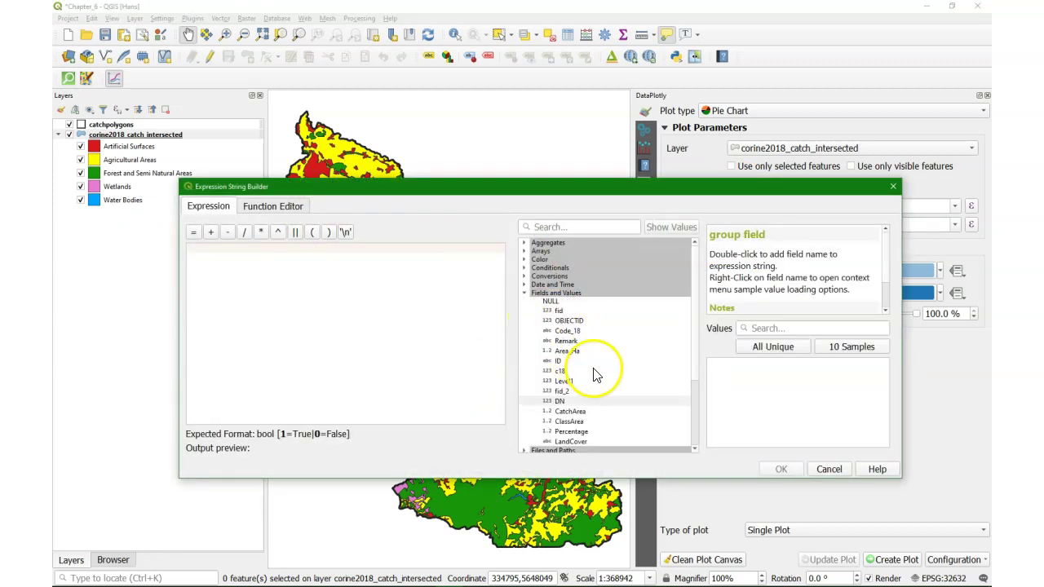
pyautogui.doubleClick(560, 401)
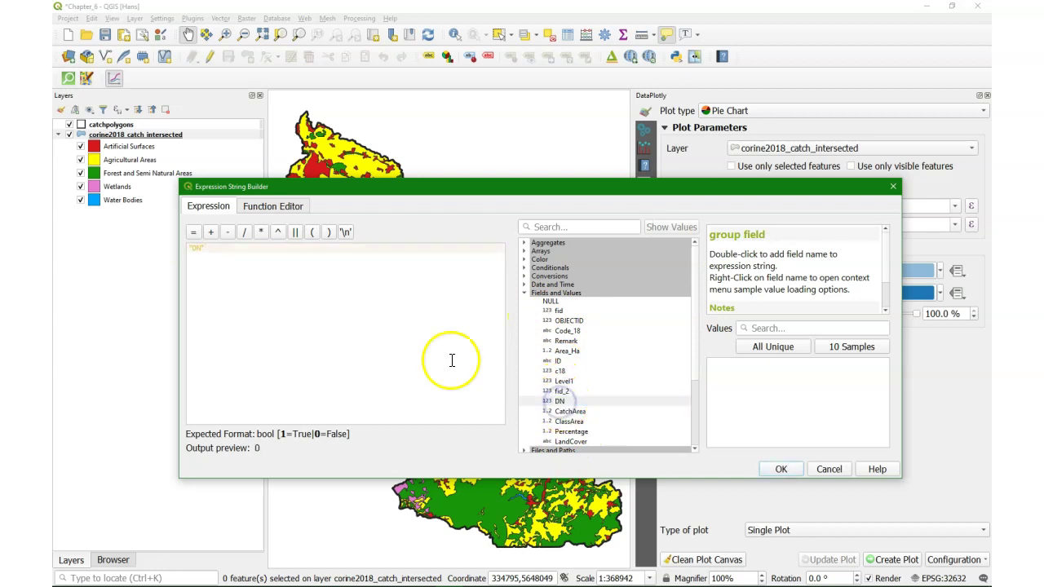
pyautogui.click(193, 232)
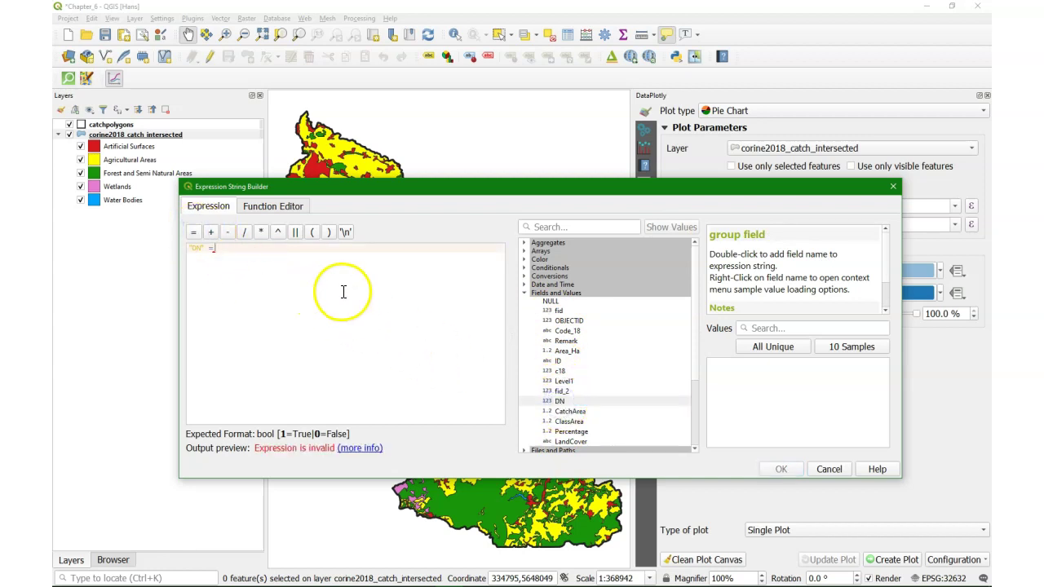
pyautogui.write('0')
pyautogui.click(781, 469)
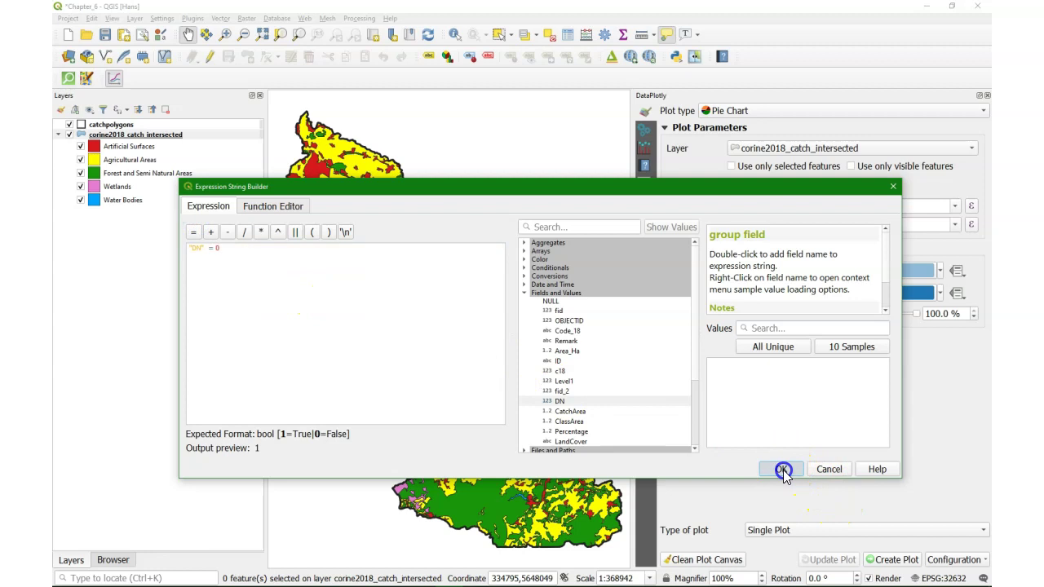
pyautogui.click(772, 346)
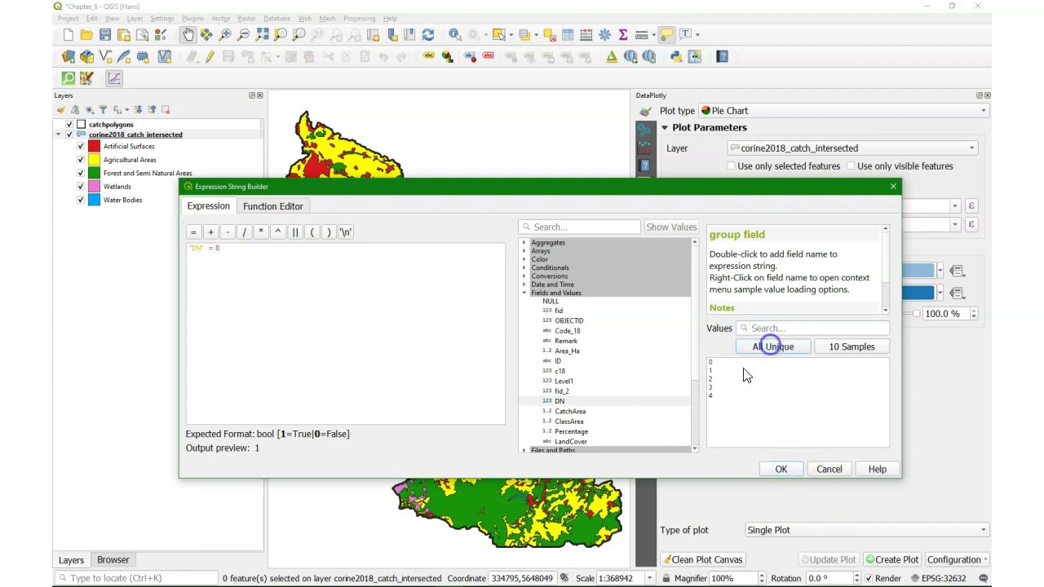
pyautogui.click(780, 471)
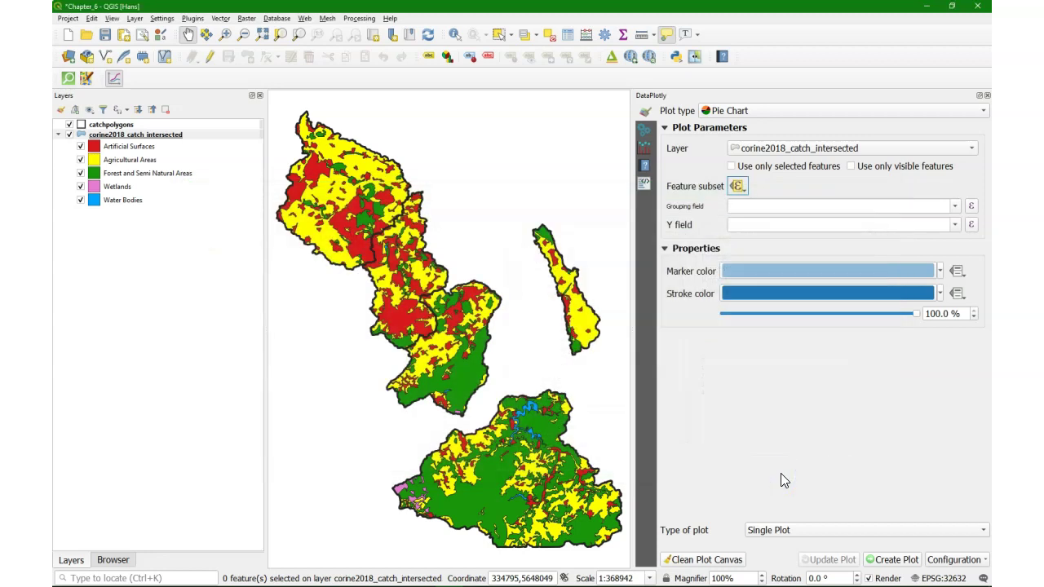
# - Group the pie slices by LandCover and use Percentage as the Y field
pyautogui.click(953, 206)
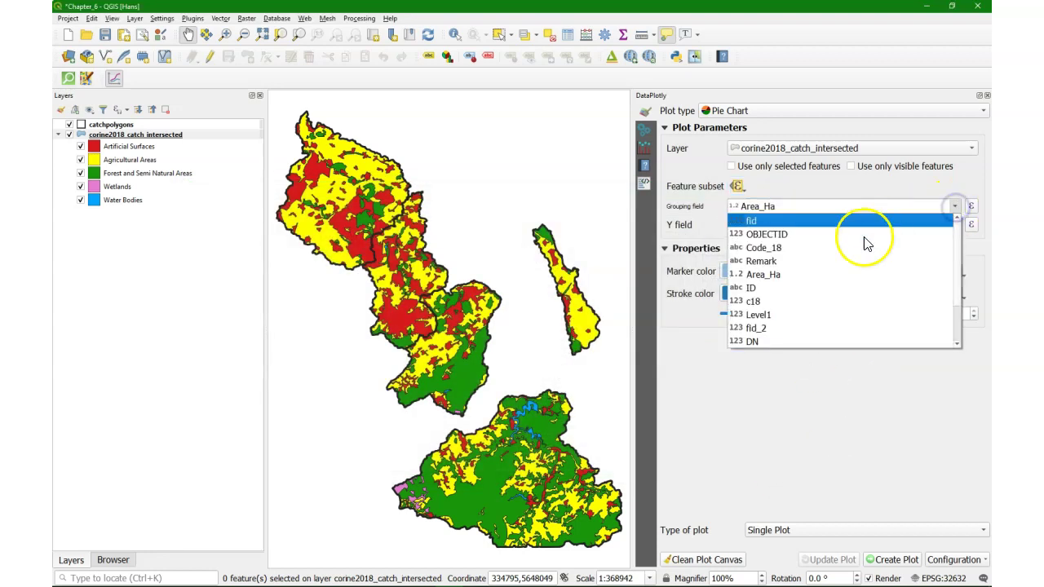
pyautogui.scroll(-2, 807, 281)
pyautogui.click(762, 341)
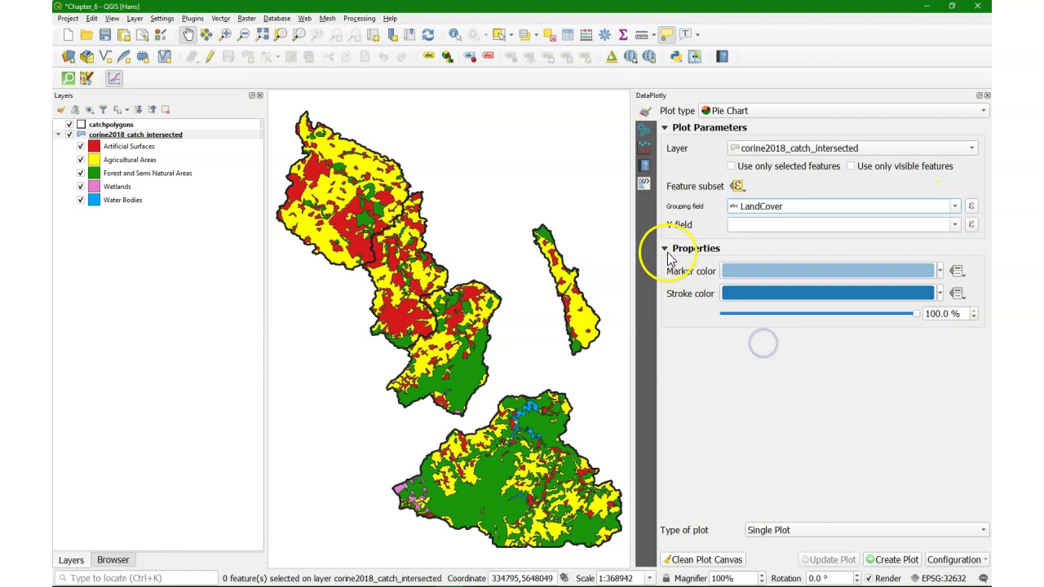
pyautogui.click(955, 224)
pyautogui.scroll(-2, 802, 320)
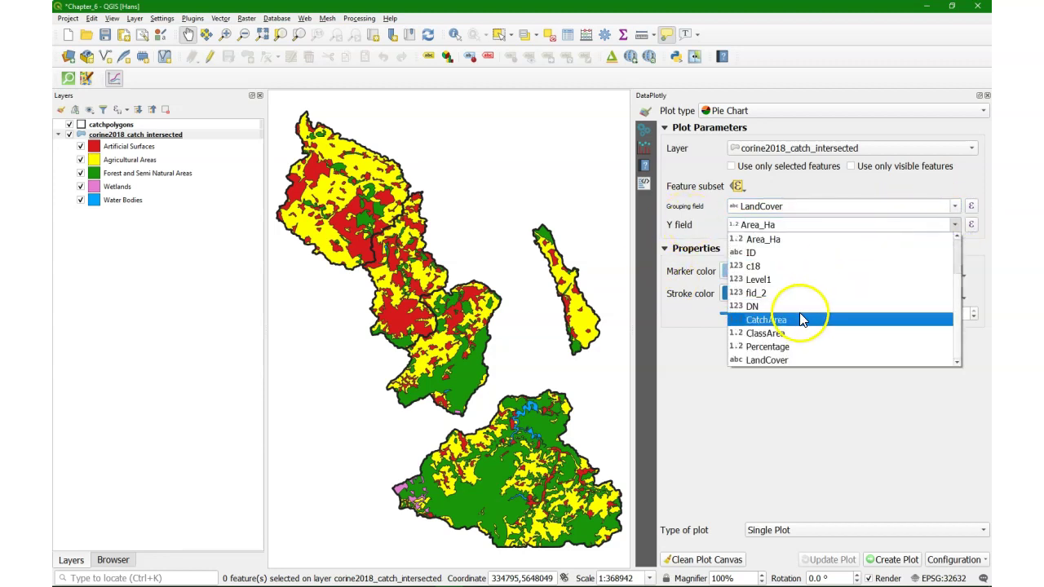
pyautogui.click(773, 349)
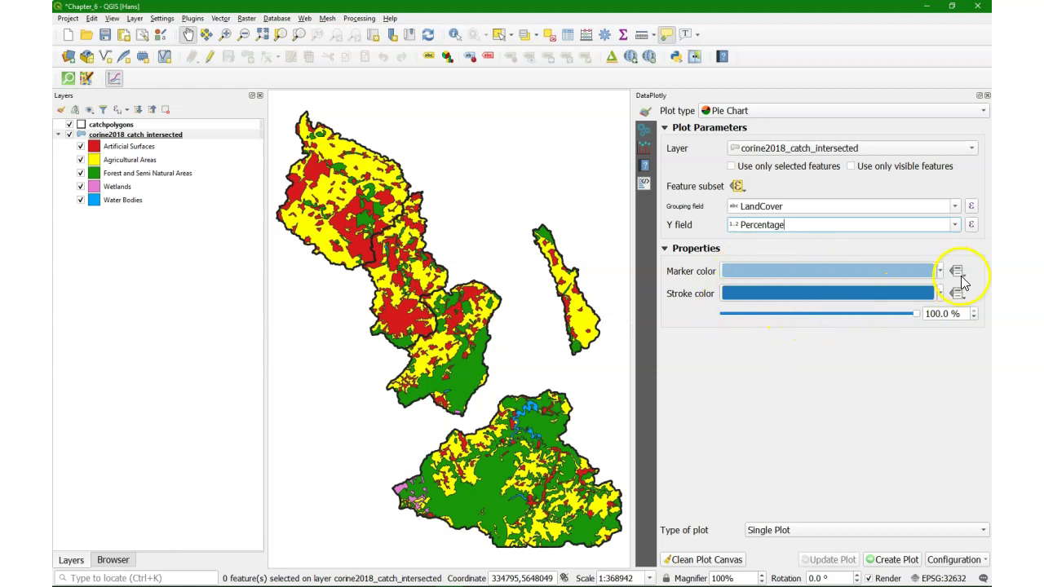
# - Open an empty expression editor for the marker colour's data-defined override
pyautogui.click(956, 271)
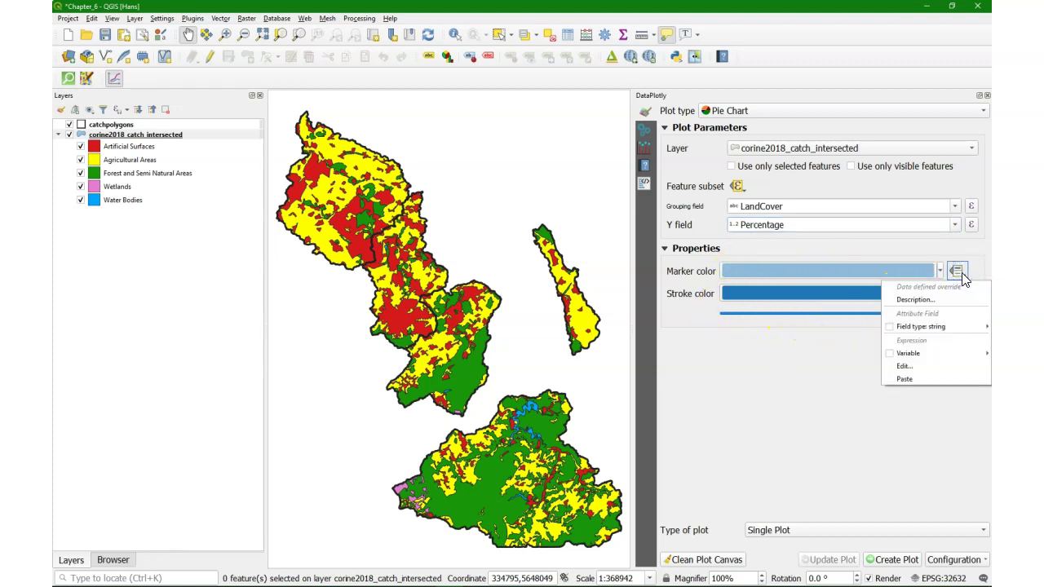
pyautogui.click(914, 368)
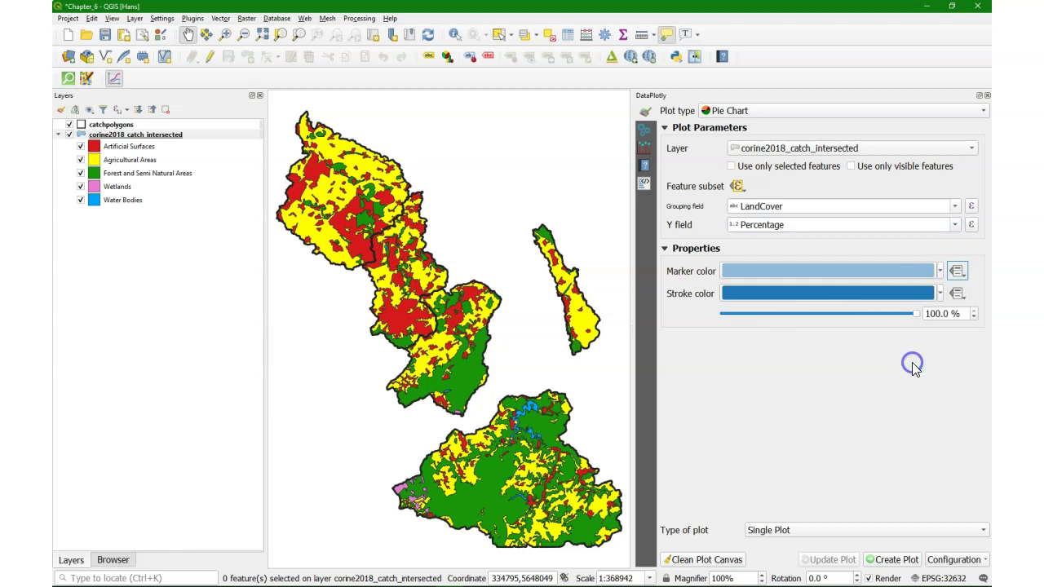
pyautogui.click(317, 326)
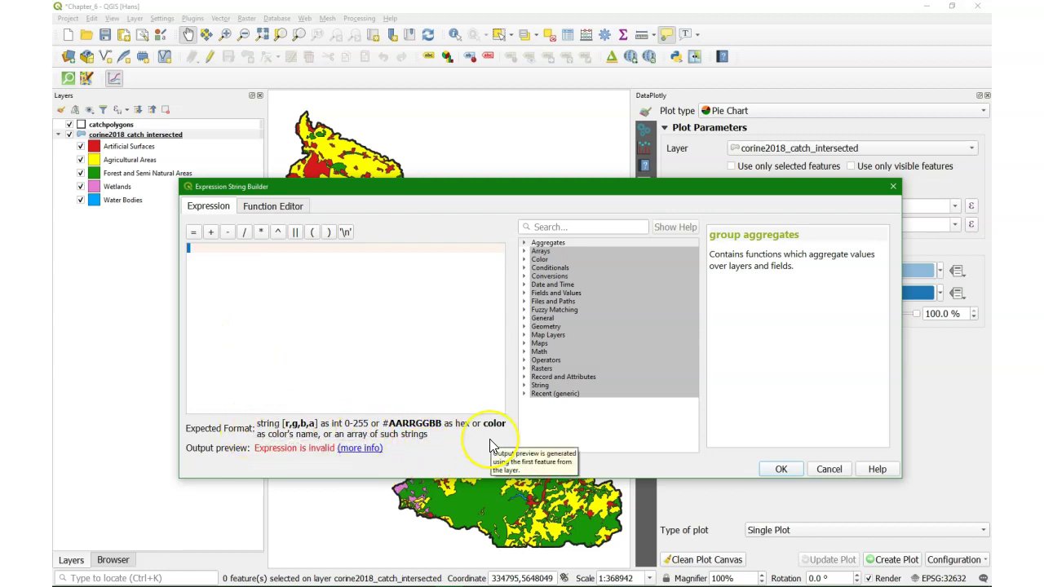
# - Start the colour expression with map_get( and a nested map( function
pyautogui.click(524, 344)
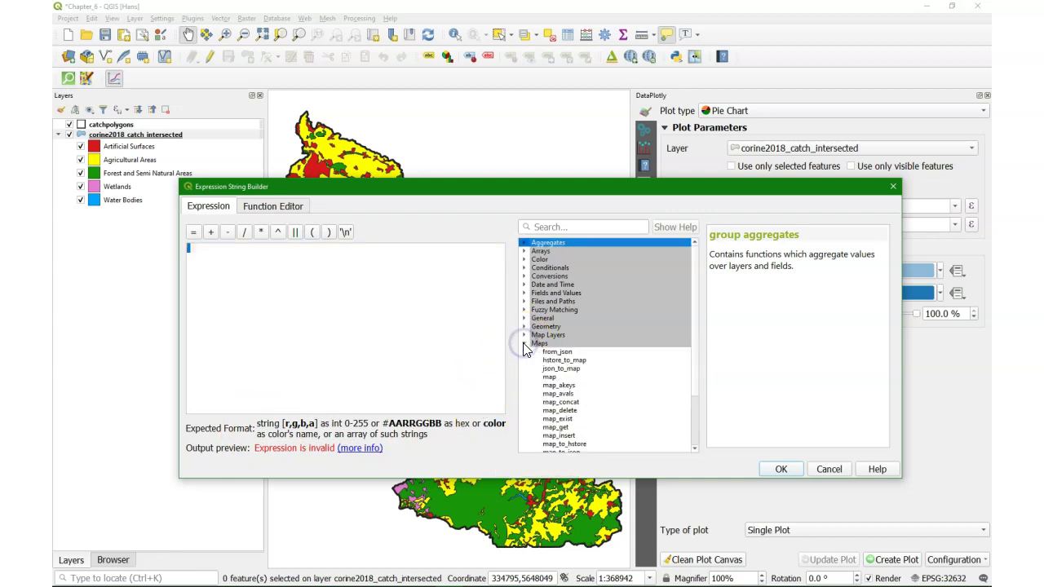
pyautogui.doubleClick(553, 429)
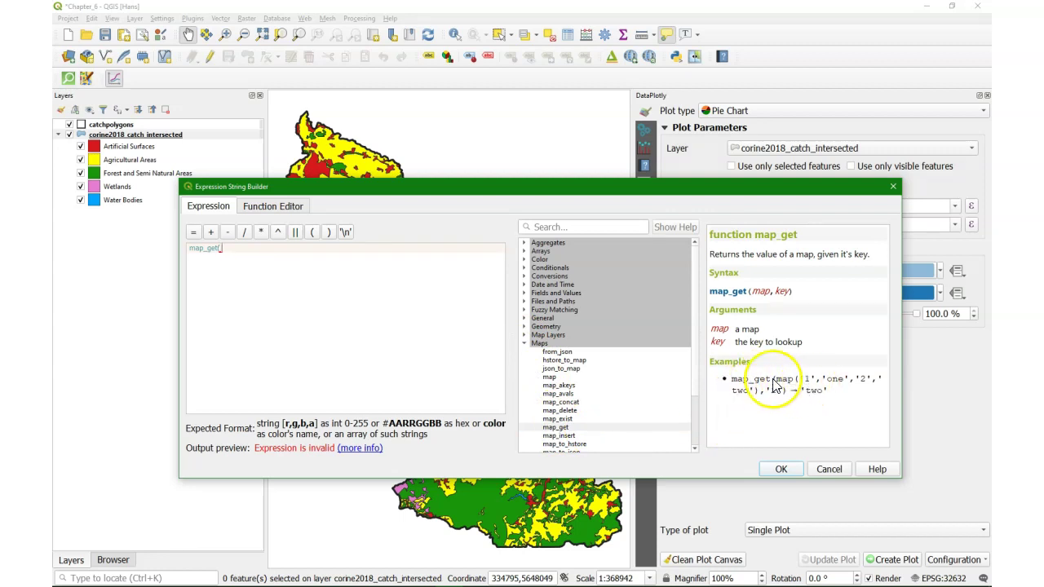
pyautogui.click(234, 251)
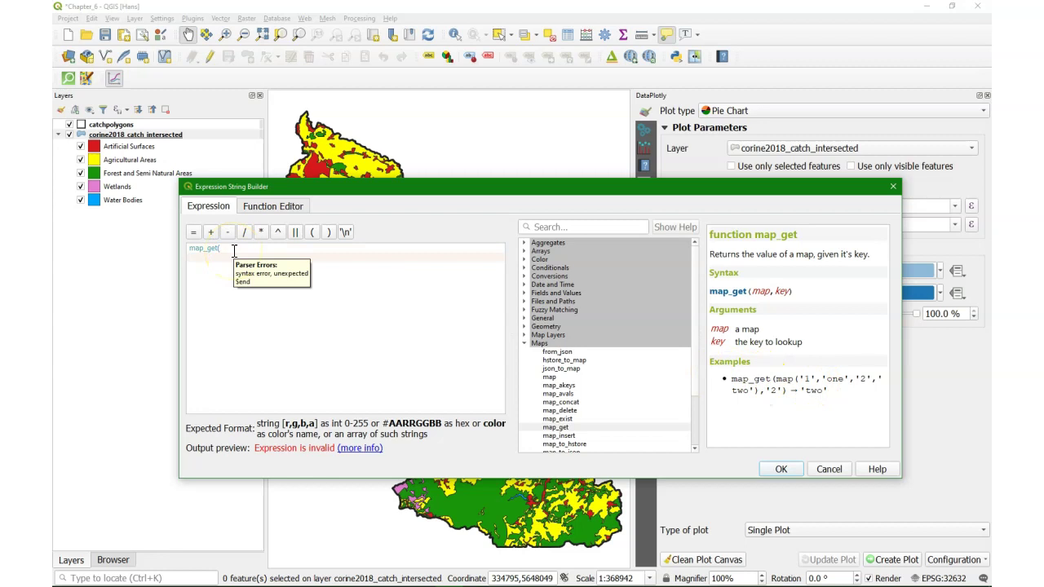
pyautogui.click(558, 377)
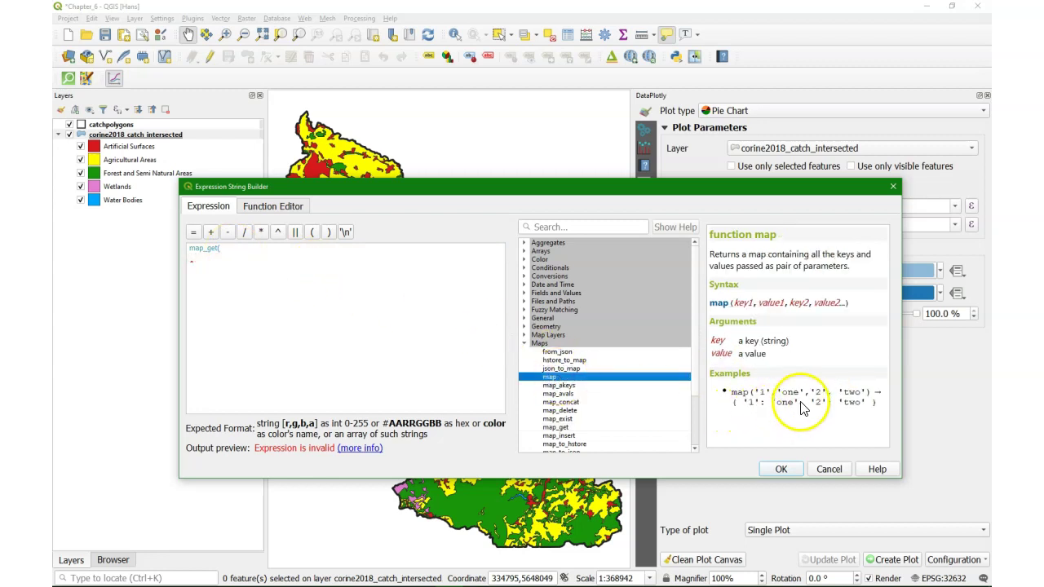
pyautogui.doubleClick(554, 380)
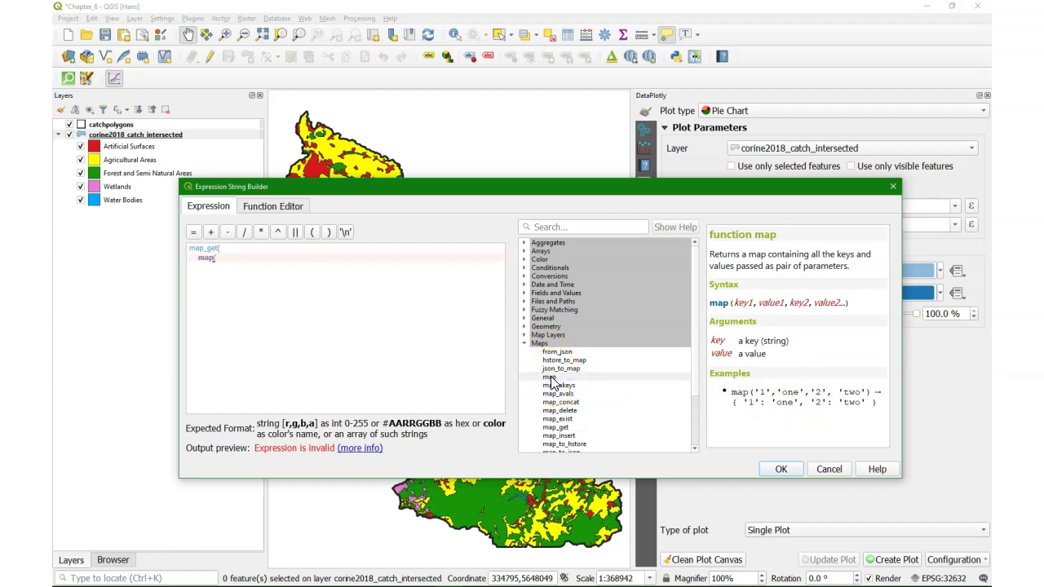
pyautogui.click(524, 343)
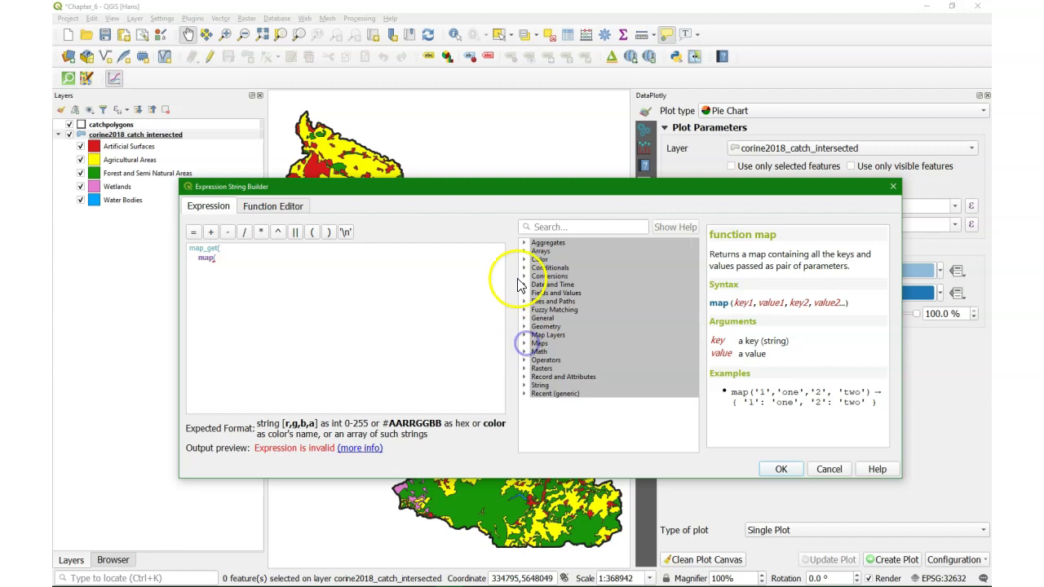
# - Load LandCover's unique values and insert 'Artificial' as the map's first key
pyautogui.click(525, 293)
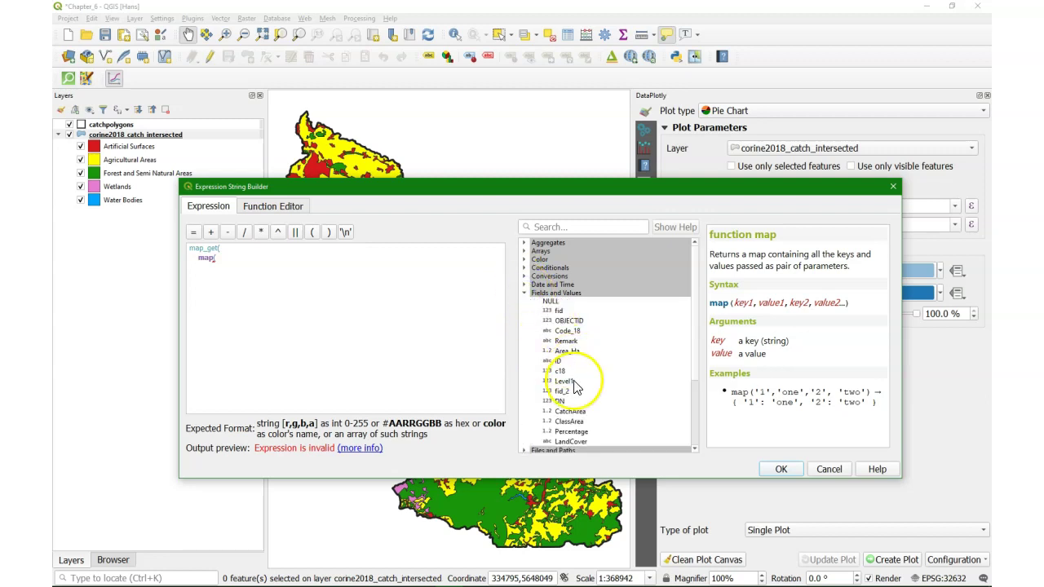
pyautogui.click(571, 441)
pyautogui.click(746, 347)
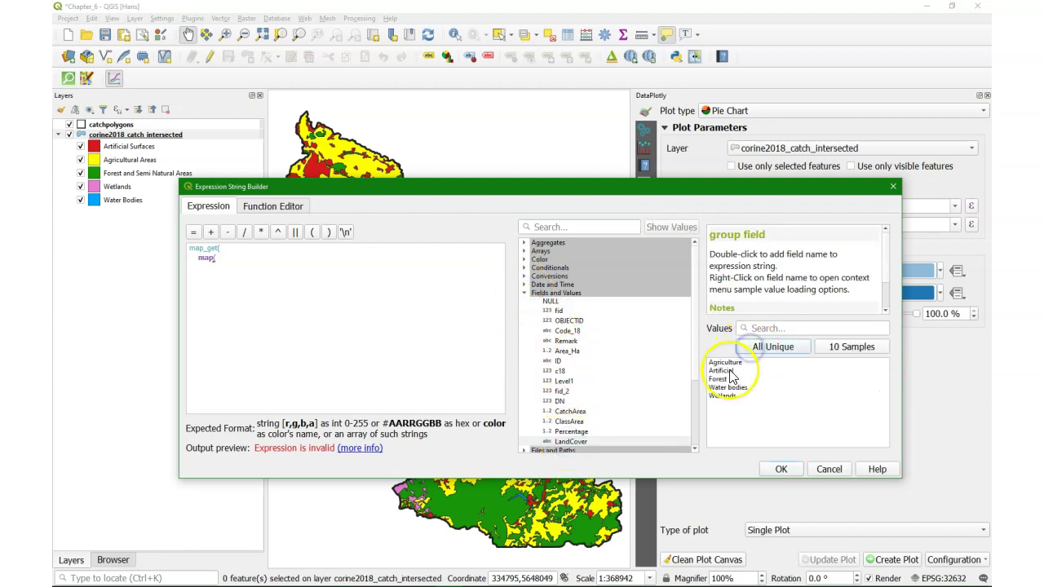
pyautogui.click(232, 259)
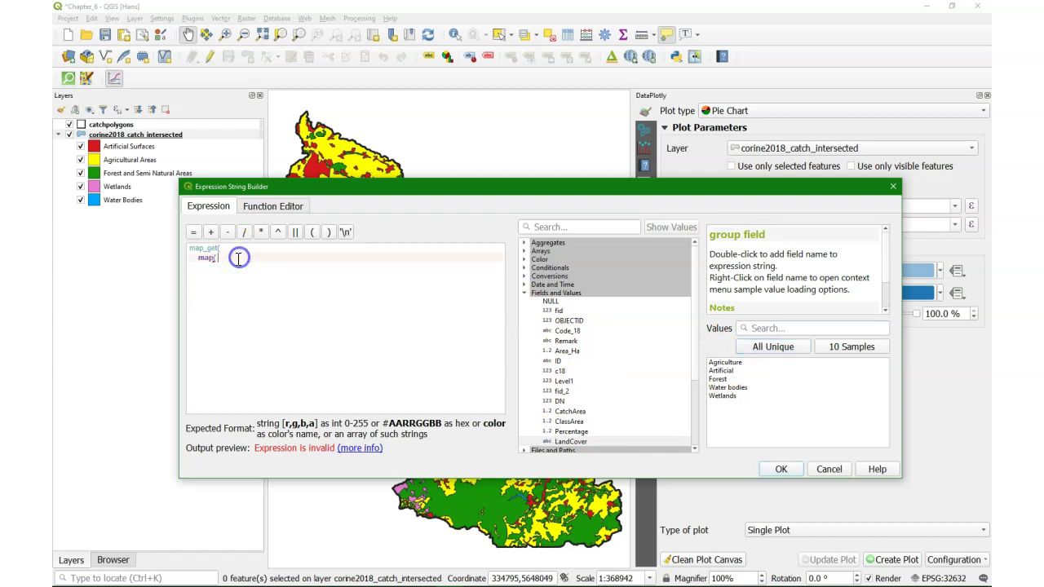
pyautogui.press('Return')
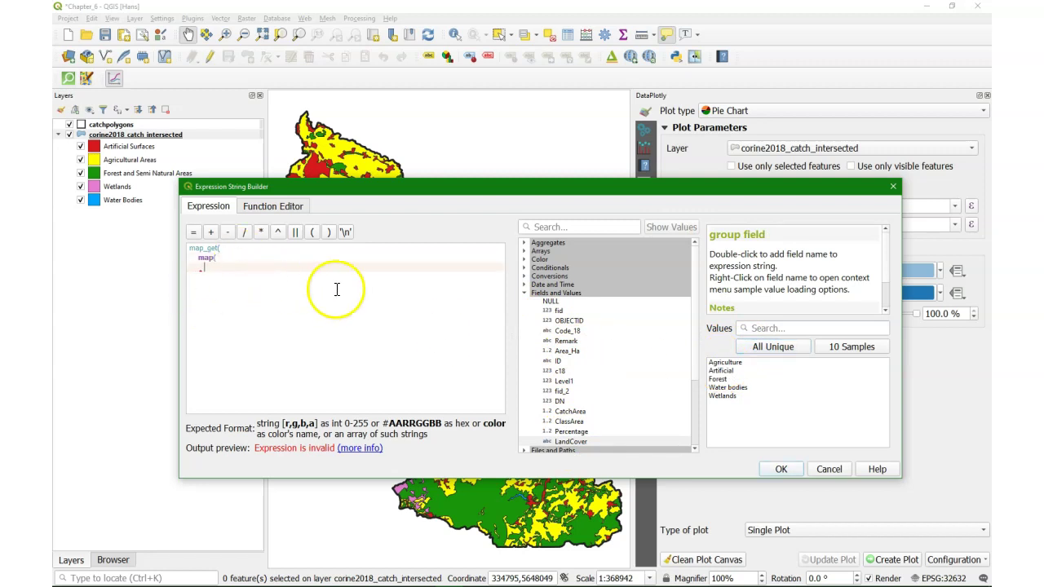
pyautogui.doubleClick(722, 371)
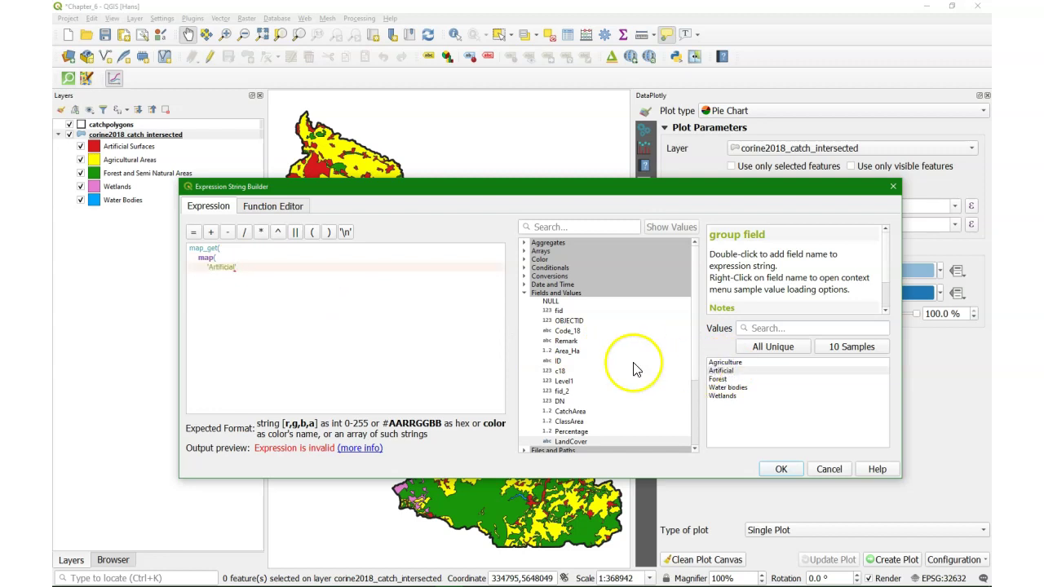
pyautogui.click(237, 267)
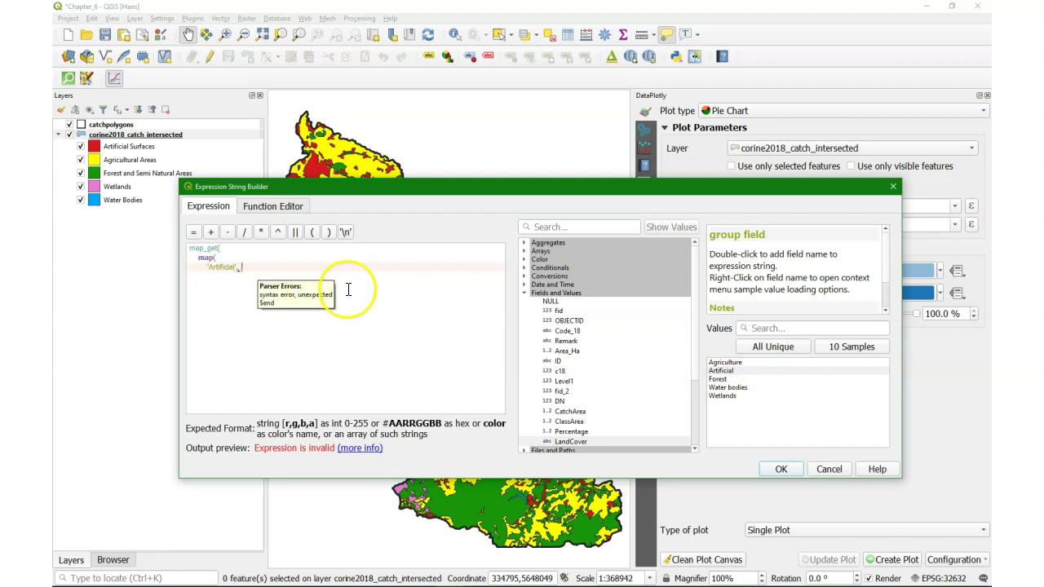
pyautogui.hotkey('alt', 'Tab')
# - Map 'Artificial' to the red colour '#d7191c' copied from the notes
pyautogui.click(831, 208)
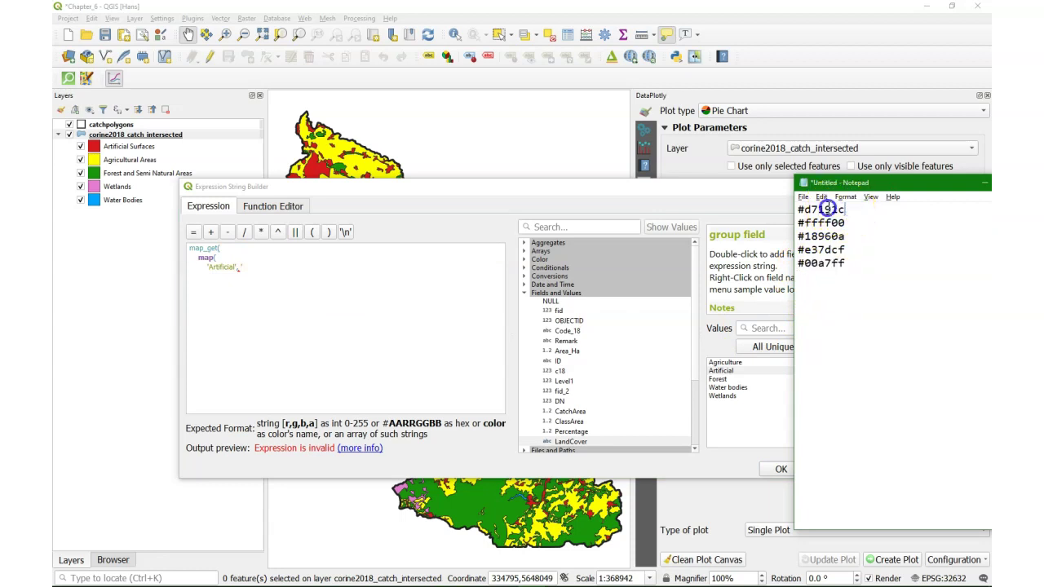
pyautogui.moveTo(845, 209); pyautogui.dragTo(797, 210)
pyautogui.hotkey('ctrl', 'c')
pyautogui.click(198, 257)
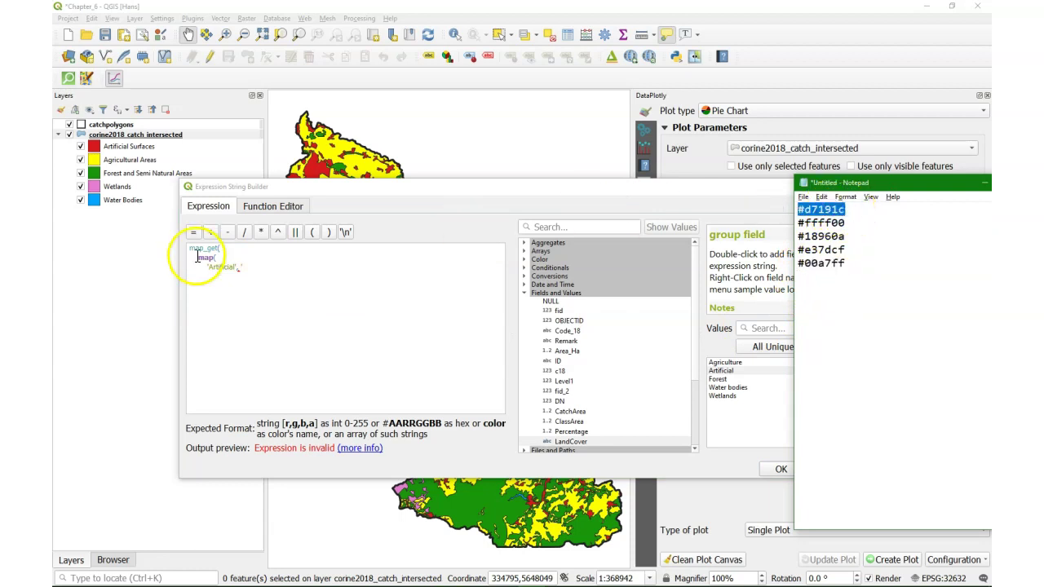
pyautogui.click(273, 267)
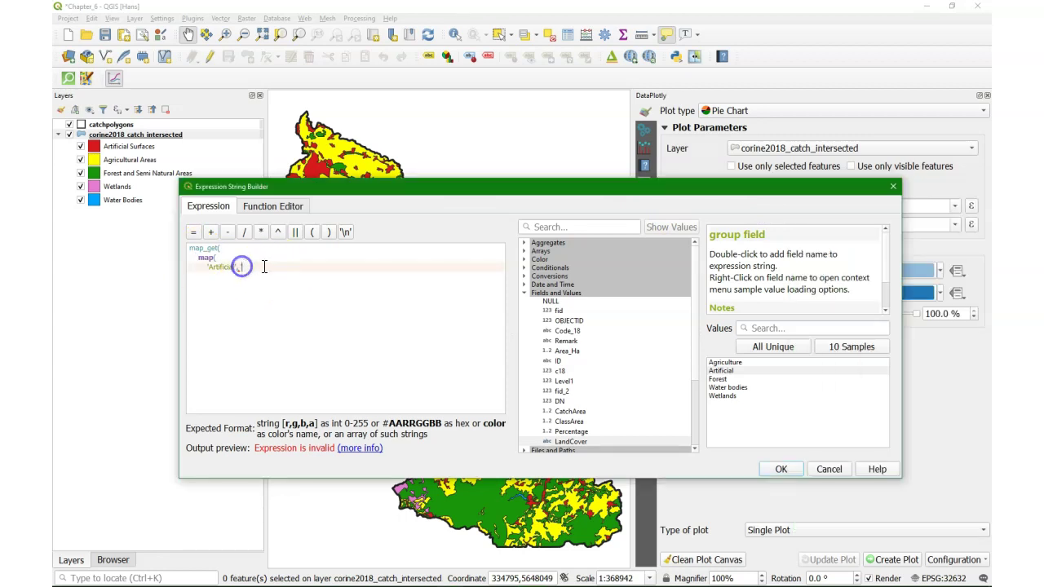
pyautogui.write("'")
pyautogui.hotkey('ctrl', 'v')
pyautogui.write("'")
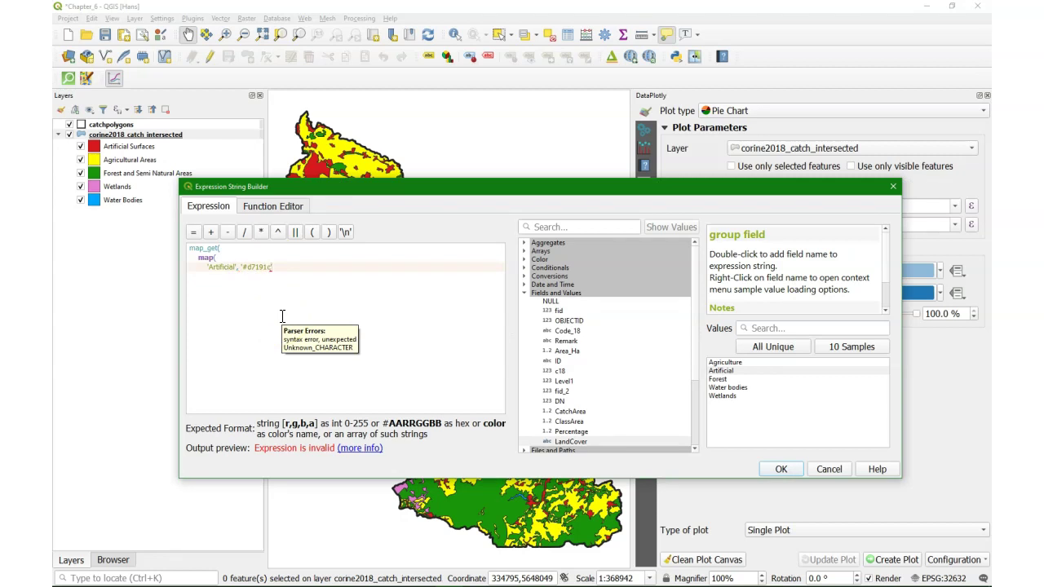
pyautogui.write("',")
pyautogui.press('Return')
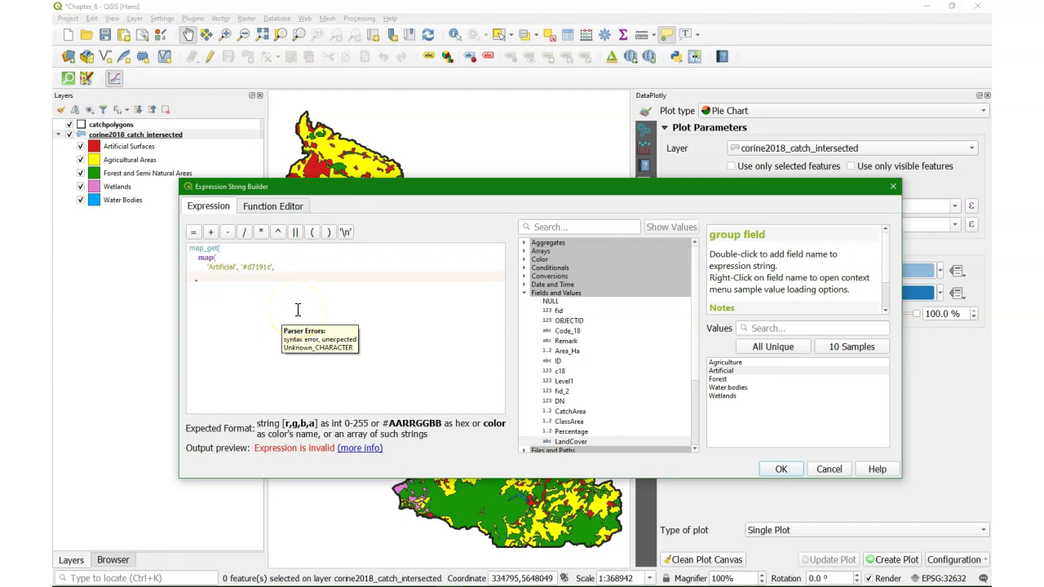
# - Add 'Agriculture' mapped to the yellow colour '#ffff00'
pyautogui.doubleClick(725, 362)
pyautogui.write(',')
pyautogui.hotkey('alt', 'Tab')
pyautogui.doubleClick(791, 222)
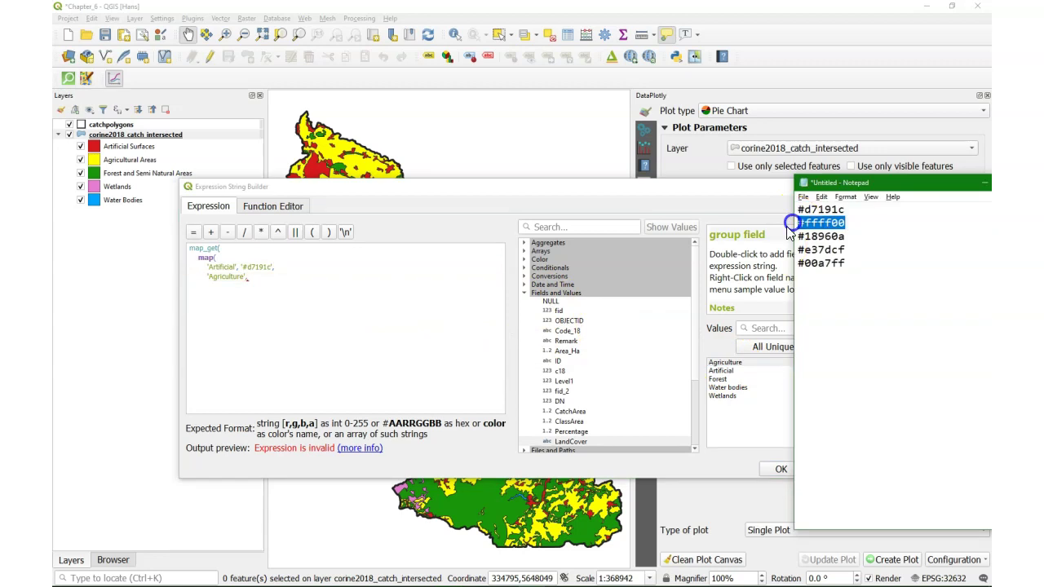
pyautogui.hotkey('ctrl', 'c')
pyautogui.click(250, 276)
pyautogui.write("'#ffff00")
pyautogui.hotkey('ctrl', 'v')
pyautogui.write("',")
pyautogui.press('Return')
# - Add 'Forest' mapped to the green colour '#18960a'
pyautogui.doubleClick(719, 378)
pyautogui.write(',')
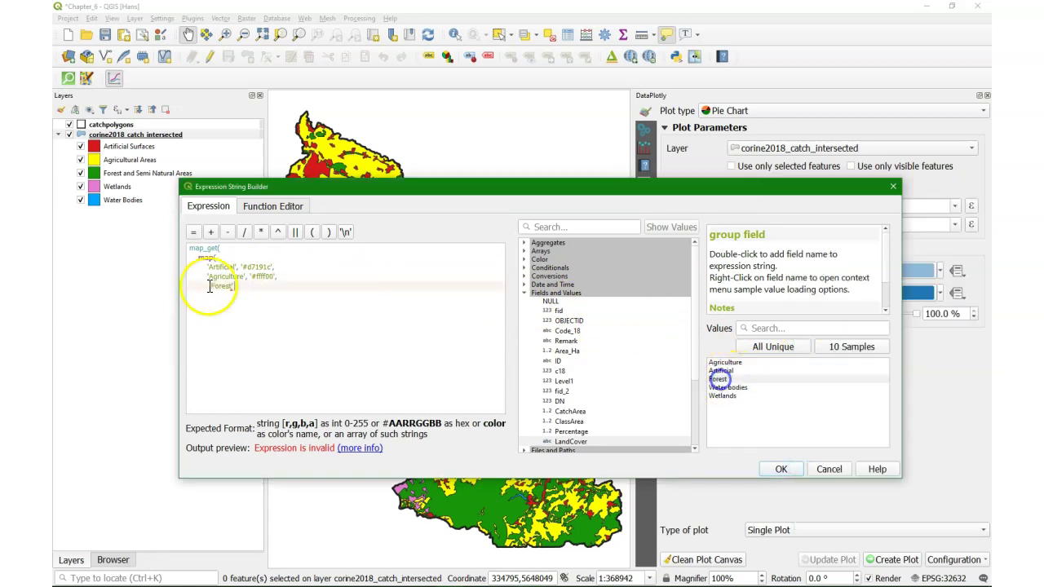
pyautogui.hotkey('alt', 'Tab')
pyautogui.doubleClick(801, 235)
pyautogui.hotkey('ctrl', 'c')
pyautogui.click(268, 286)
pyautogui.write("'")
pyautogui.hotkey('ctrl', 'v')
pyautogui.write("',")
pyautogui.press('Return')
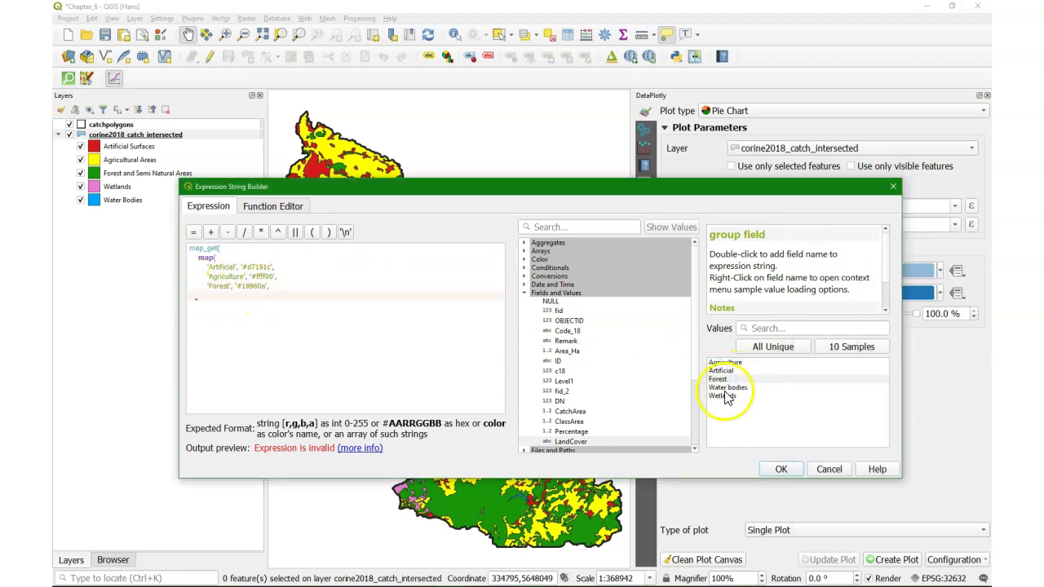
# - Add 'Wetlands' mapped to the colour '#e37dcf'
pyautogui.doubleClick(724, 397)
pyautogui.hotkey('alt', 'Tab')
pyautogui.doubleClick(832, 247)
pyautogui.hotkey('ctrl', 'c')
pyautogui.click(275, 295)
pyautogui.hotkey('ctrl', 'v')
pyautogui.press('Return')
# - Add 'Water bodies' mapped to the blue colour '#00a7ff'
pyautogui.doubleClick(728, 387)
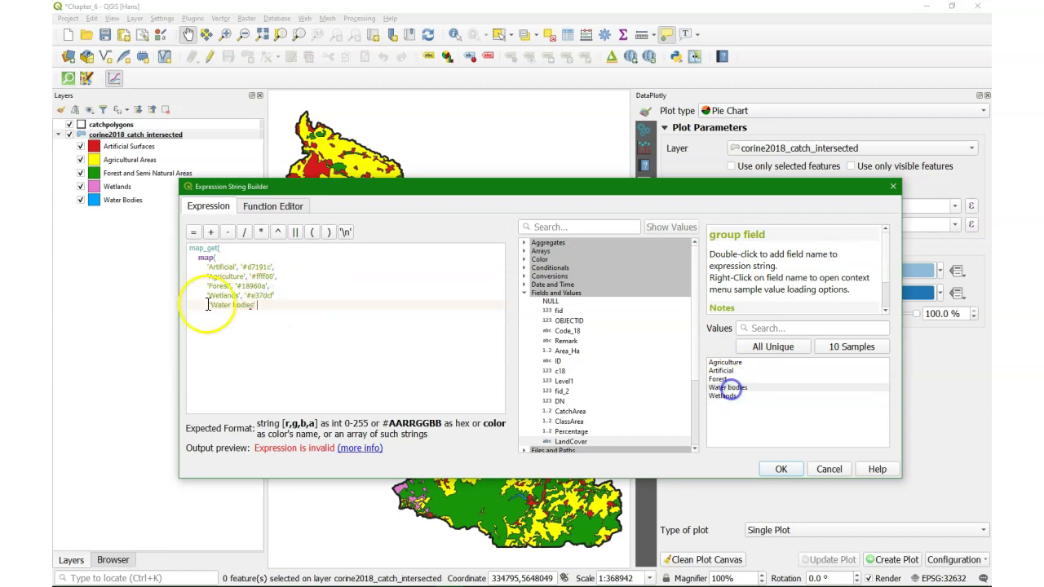
pyautogui.write(',')
pyautogui.hotkey('alt', 'Tab')
pyautogui.doubleClick(804, 261)
pyautogui.hotkey('ctrl', 'c')
pyautogui.click(349, 314)
pyautogui.write("'")
pyautogui.hotkey('ctrl', 'v')
pyautogui.write("'")
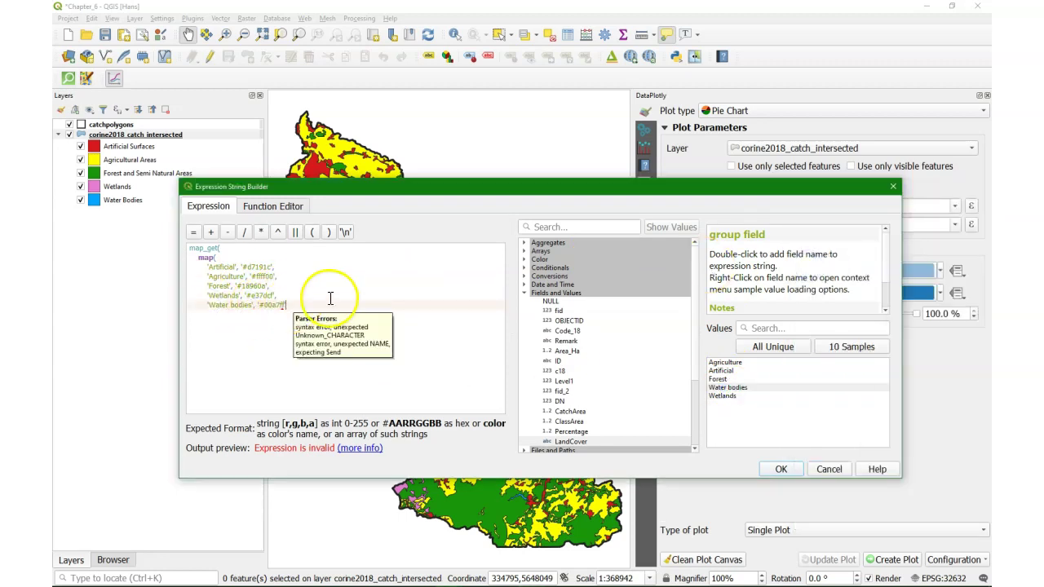
# - Close the map, use "LandCover" as the lookup key, and apply the expression
pyautogui.press('Return')
pyautogui.write(')')
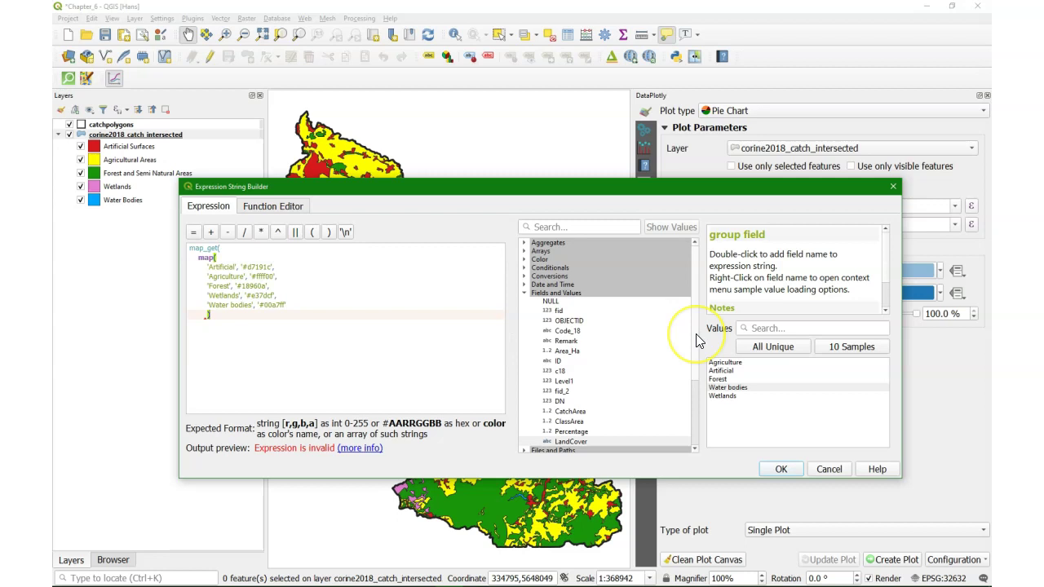
pyautogui.write(',')
pyautogui.doubleClick(569, 440)
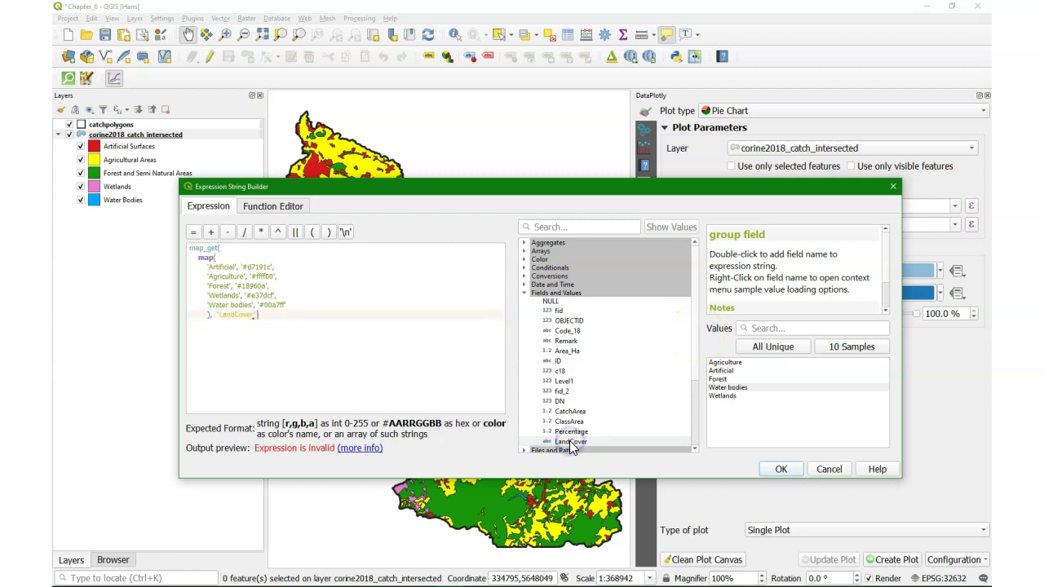
pyautogui.press('Return')
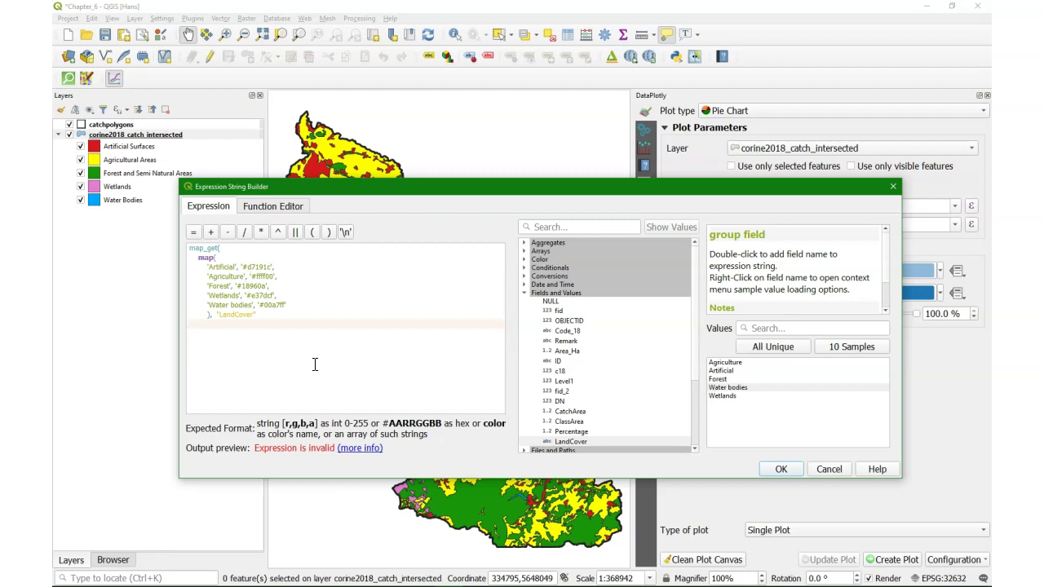
pyautogui.write(')')
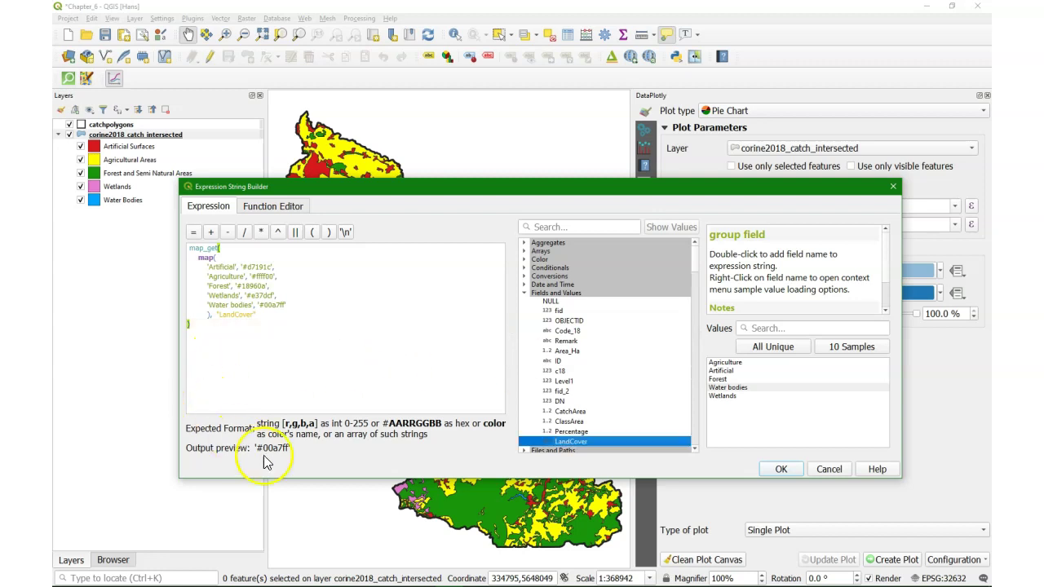
pyautogui.click(781, 469)
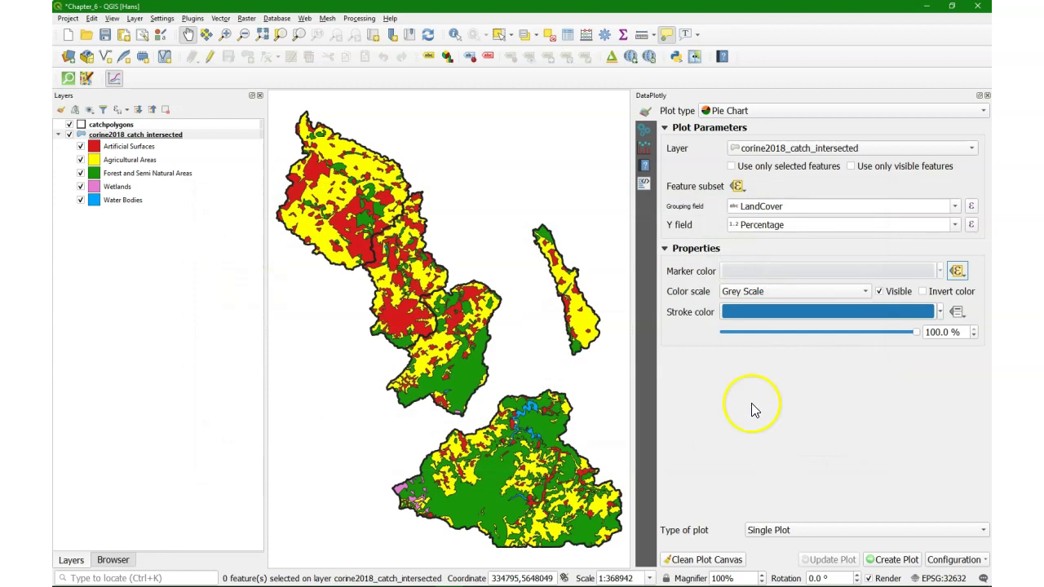
# - Title the plot 'Land Cover Subcatchment 0' and create the pie chart
pyautogui.click(645, 130)
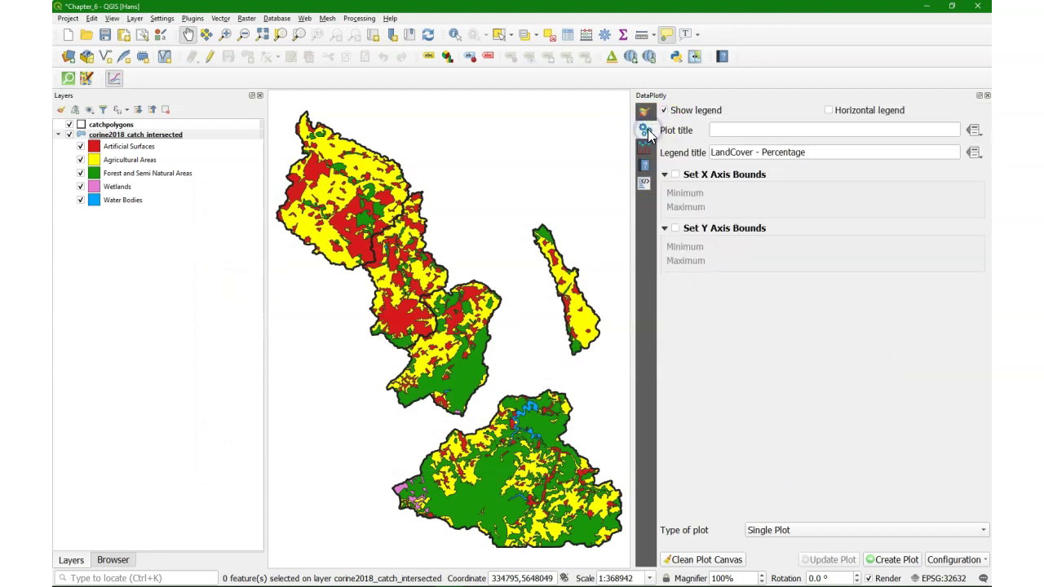
pyautogui.click(739, 129)
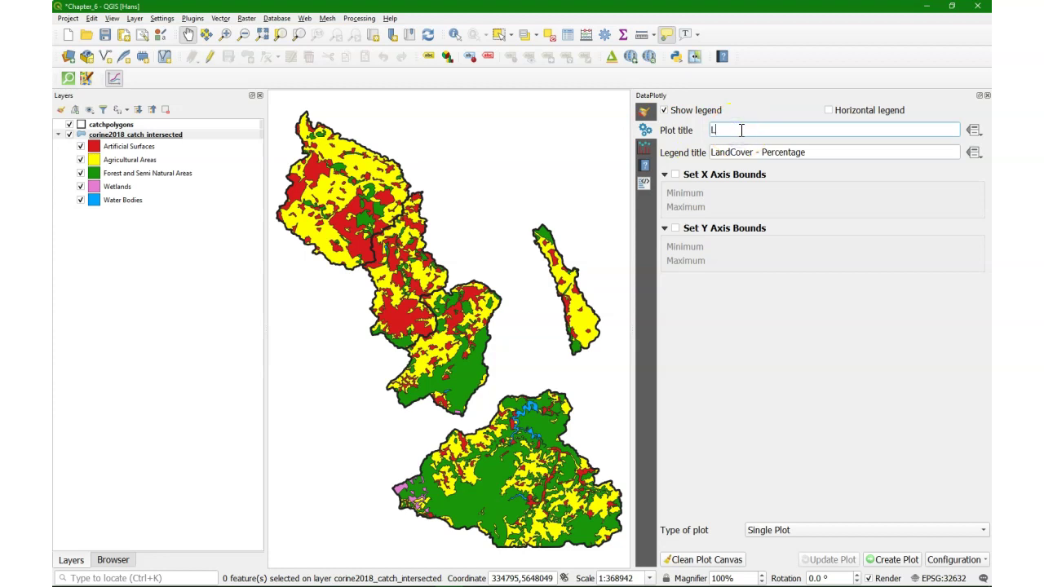
pyautogui.write('Land Cover Subcatchment 0')
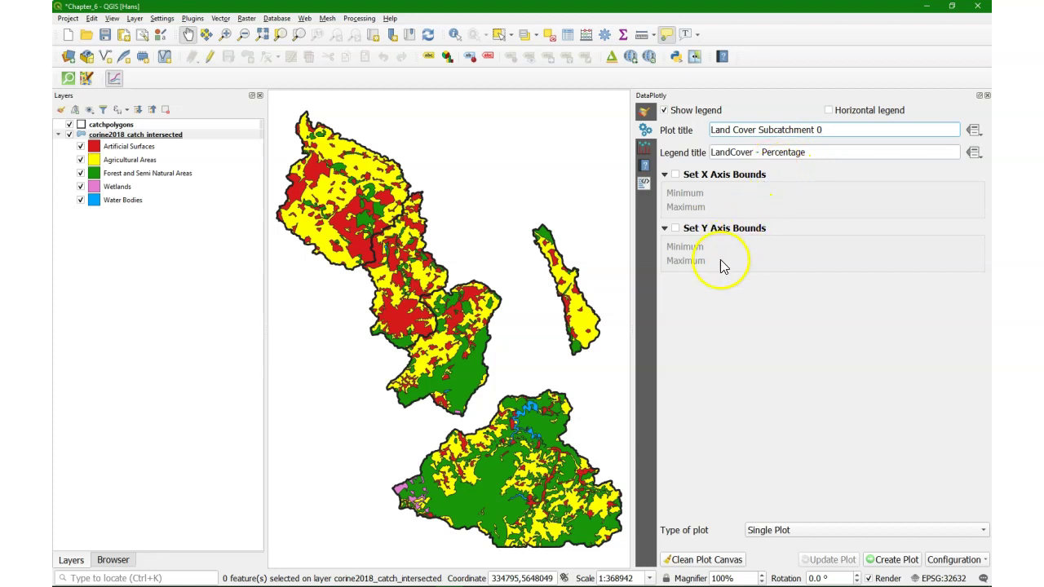
pyautogui.click(893, 560)
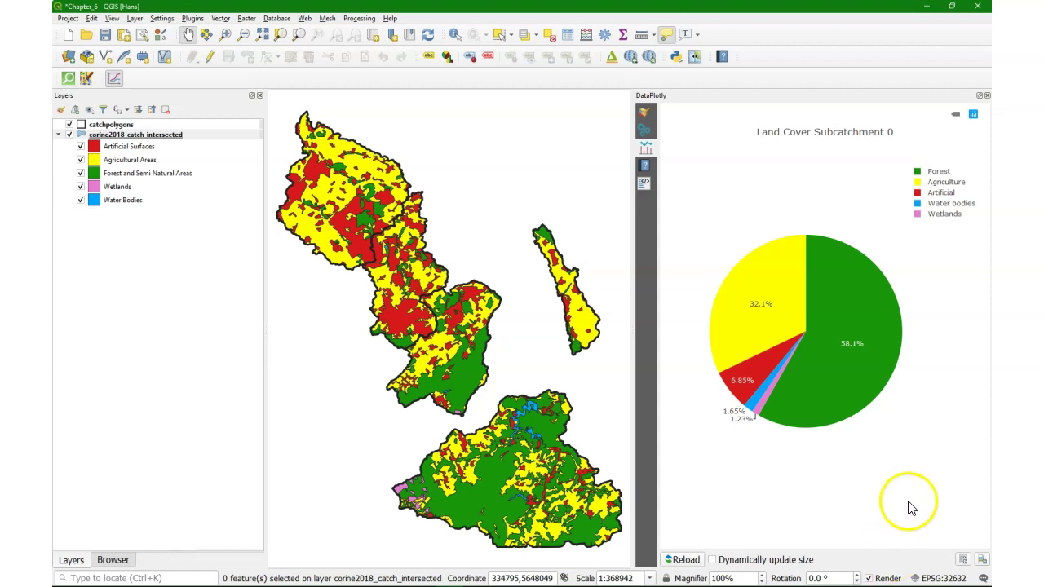
# - Edit the feature subset expression, replacing 0 with 1 to give "DN" = 1
pyautogui.click(644, 129)
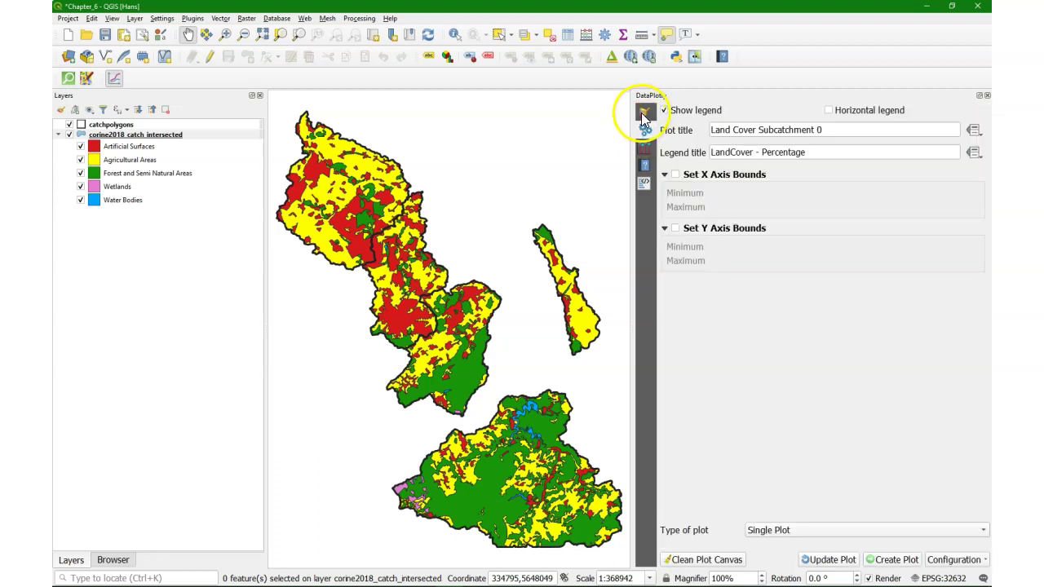
pyautogui.click(644, 110)
pyautogui.click(736, 186)
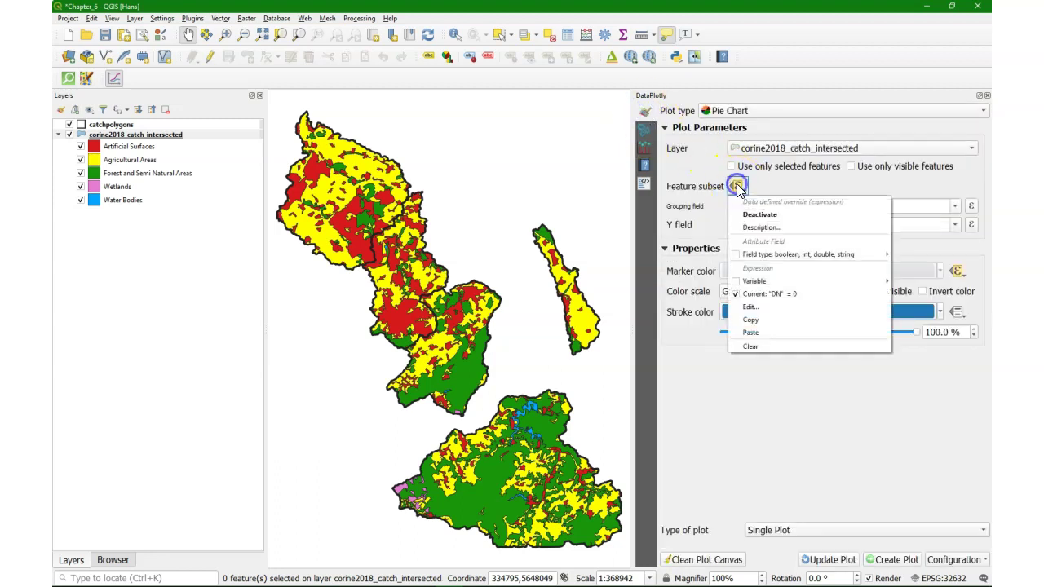
pyautogui.click(758, 313)
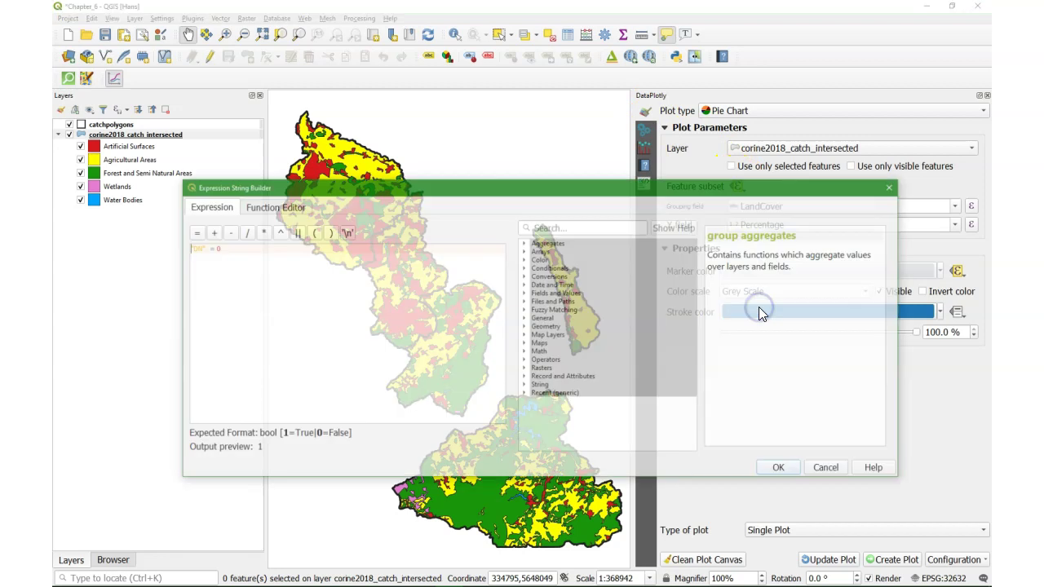
pyautogui.click(217, 245)
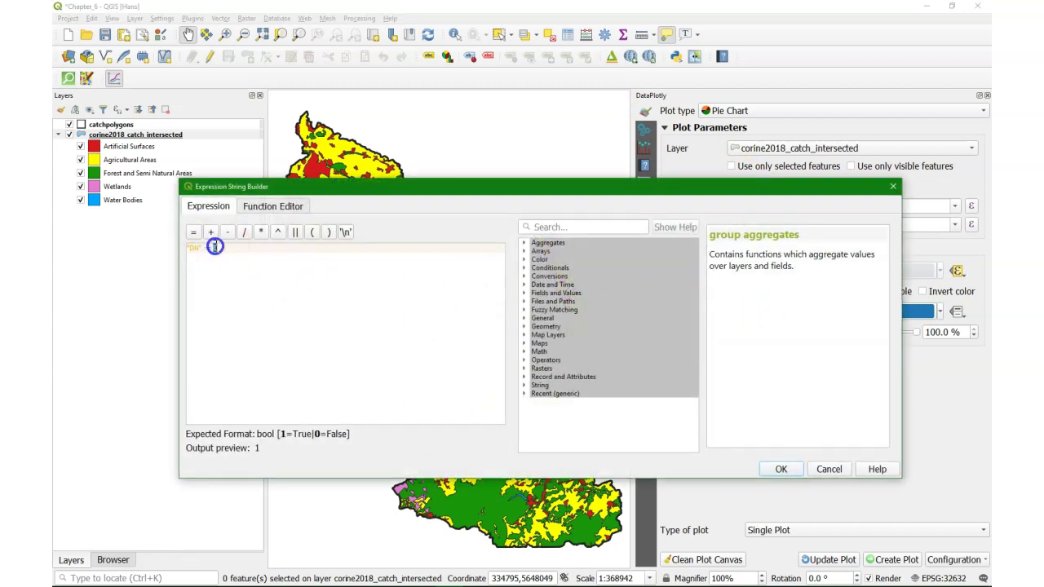
pyautogui.press('BackSpace')
pyautogui.write('1')
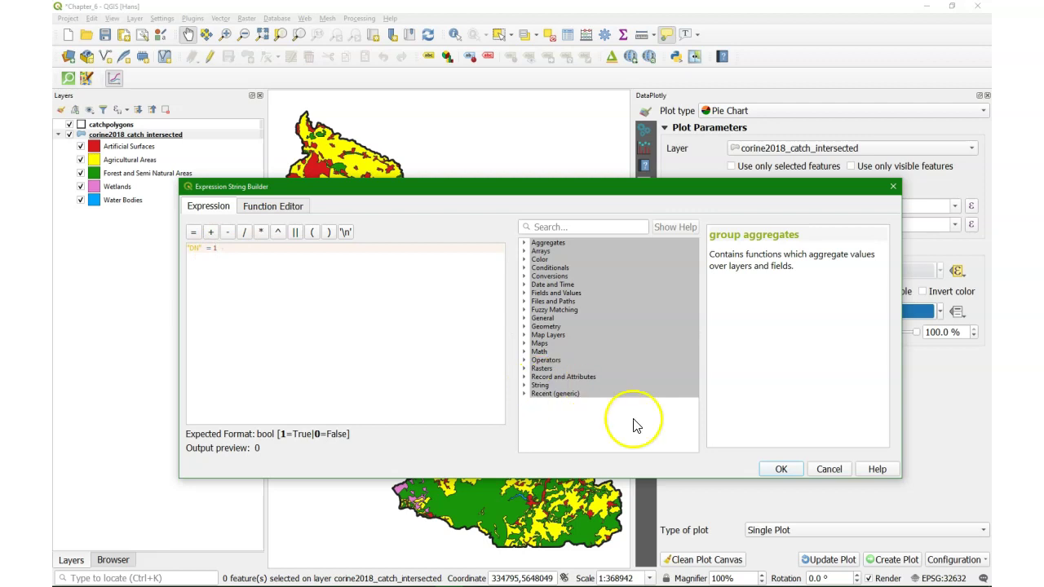
pyautogui.click(778, 471)
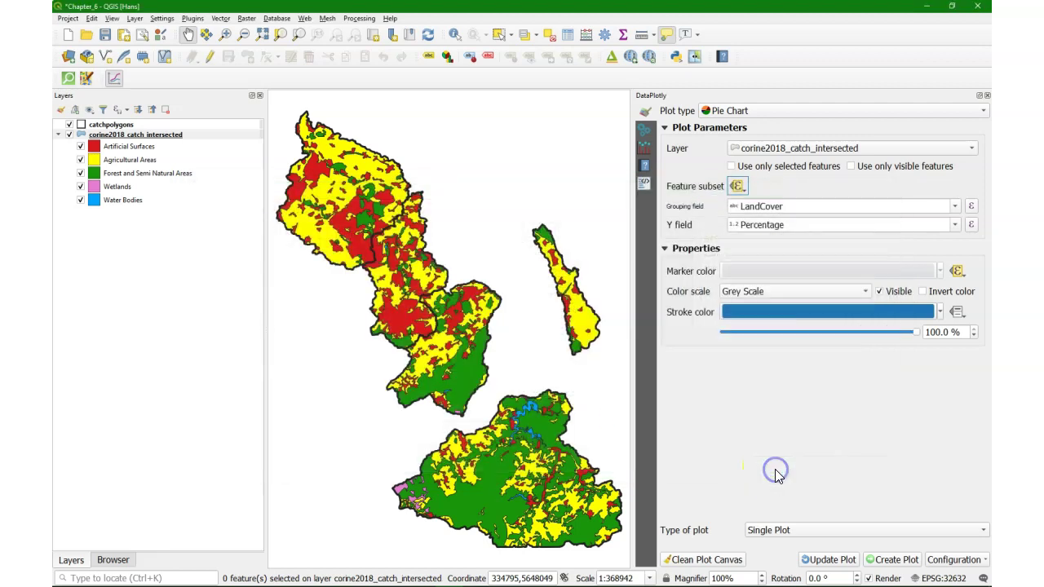
# - Clear the canvas, enable a horizontal legend, and plot 'Land Cover Subcatchment 1'
pyautogui.click(706, 560)
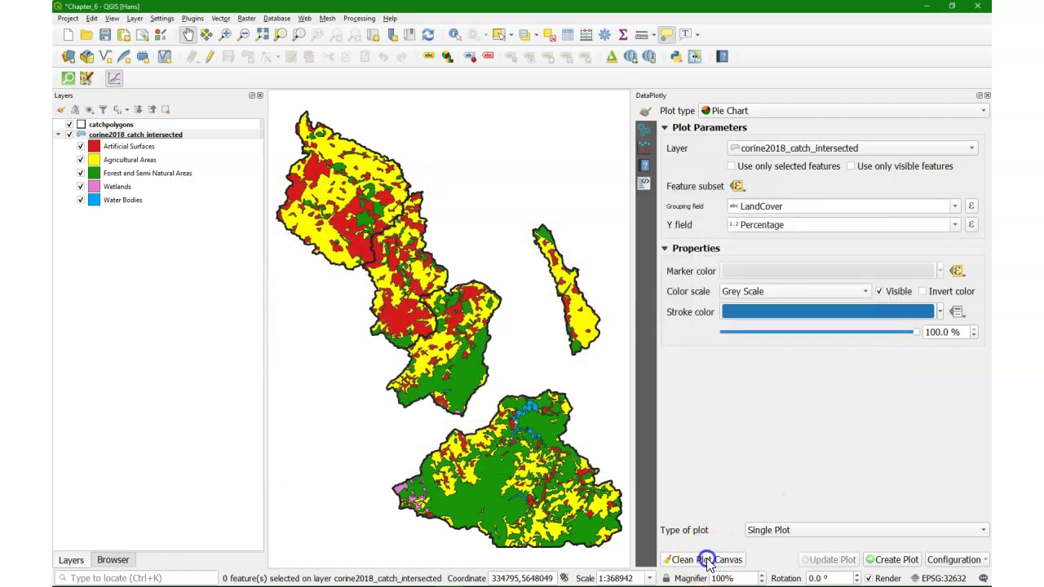
pyautogui.click(645, 130)
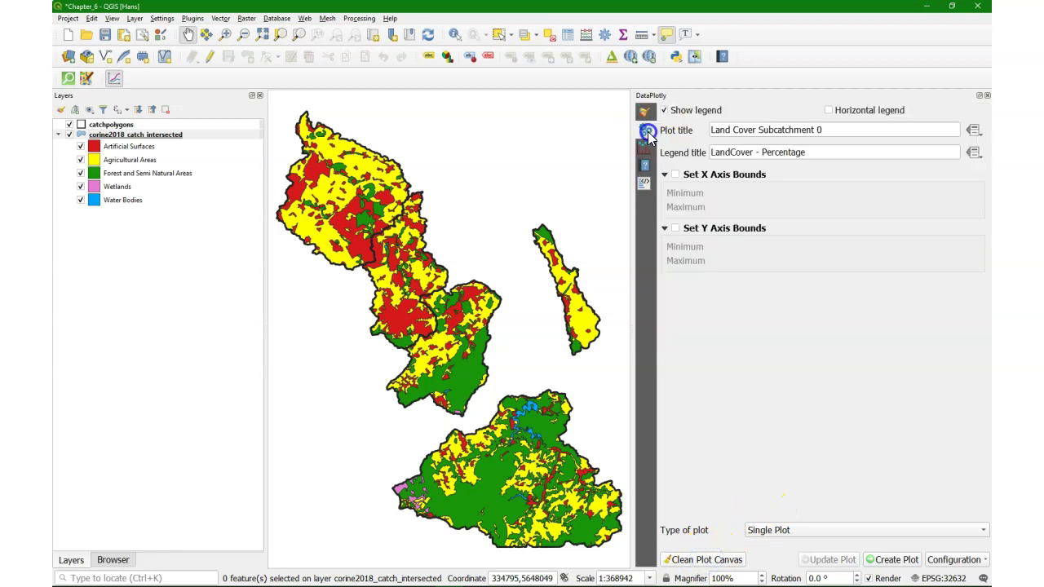
pyautogui.click(828, 110)
pyautogui.click(821, 129)
pyautogui.press('BackSpace')
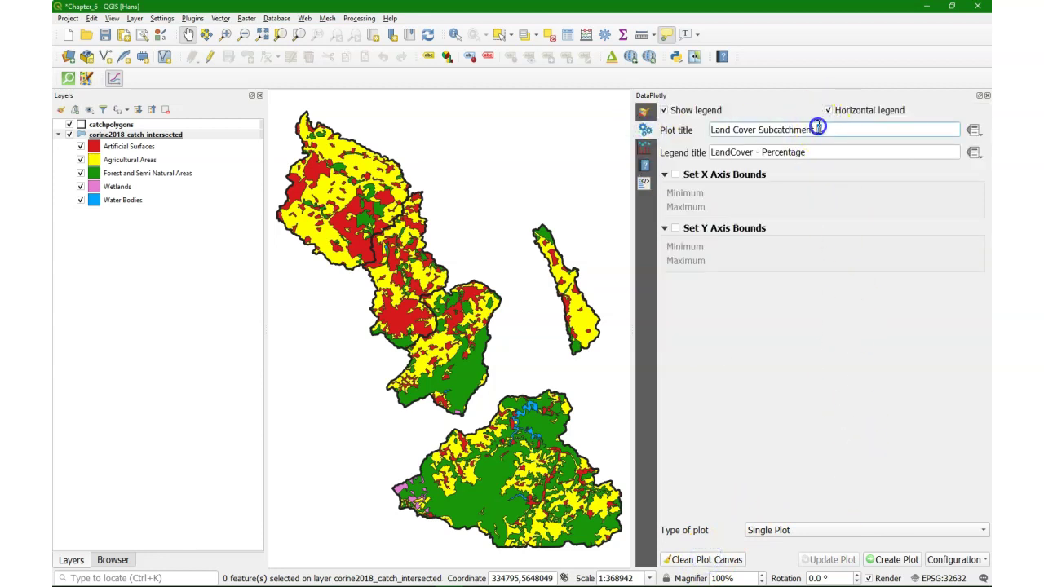
pyautogui.write('1')
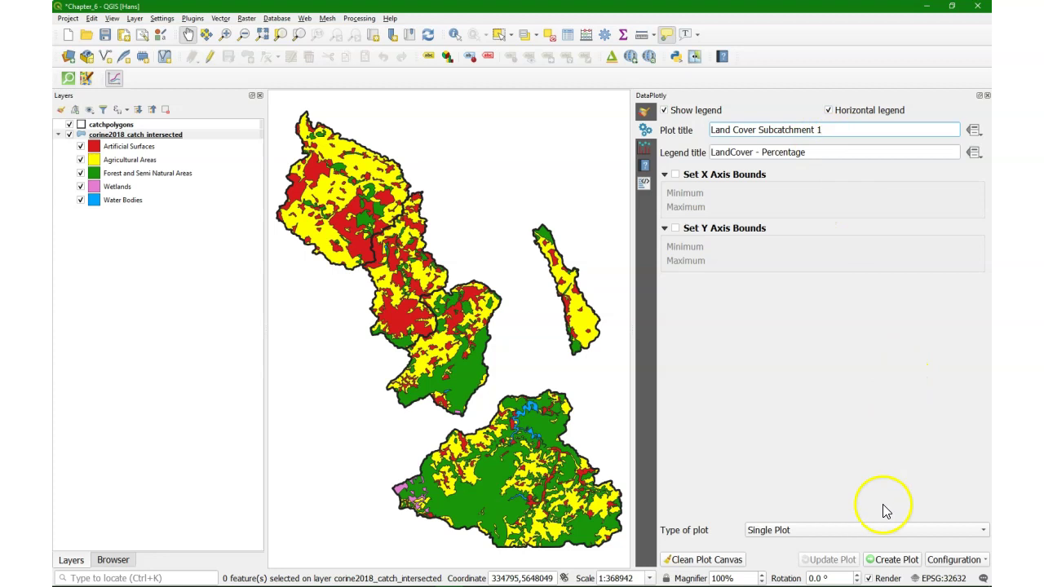
pyautogui.click(891, 559)
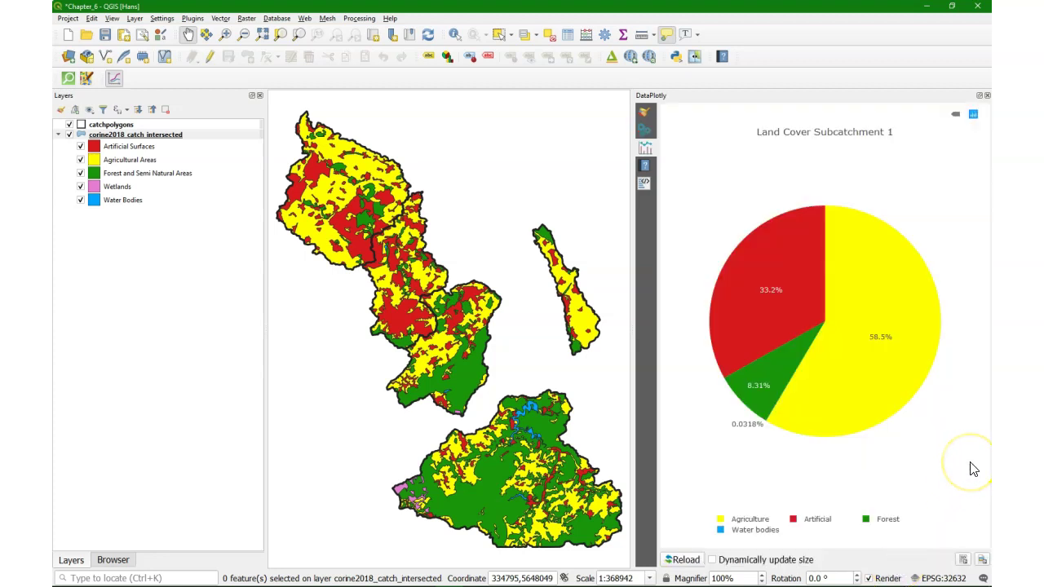